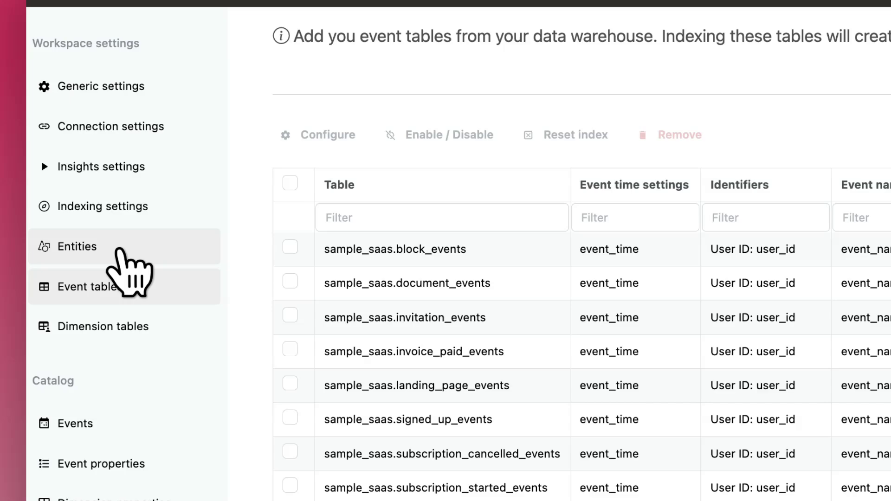
Step: Add a new entity named Team to the workspace's entities
left_click(91, 214)
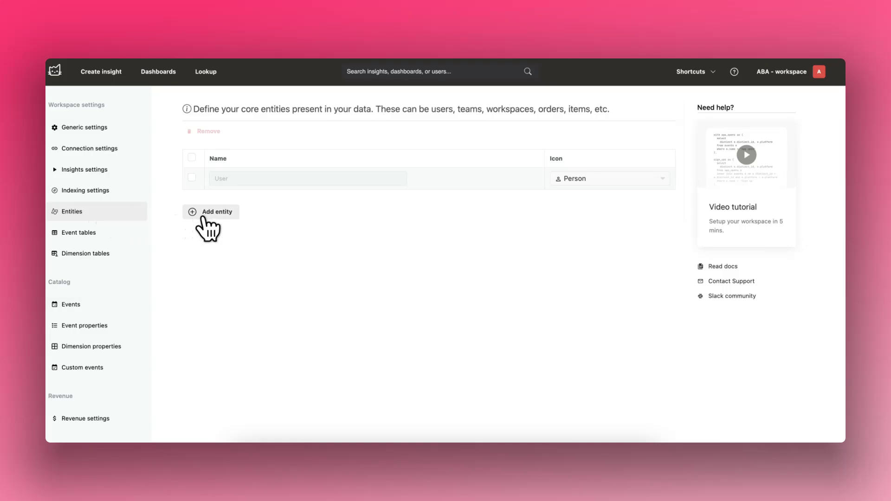
left_click(204, 215)
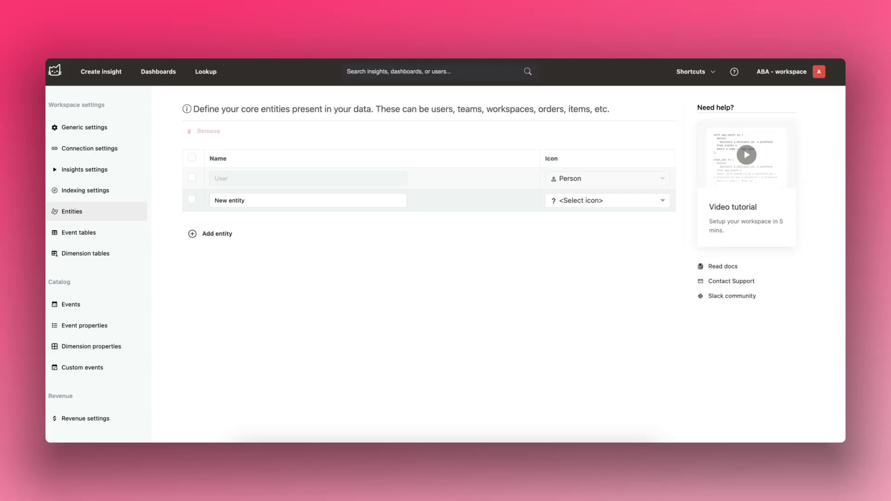
left_click(238, 203)
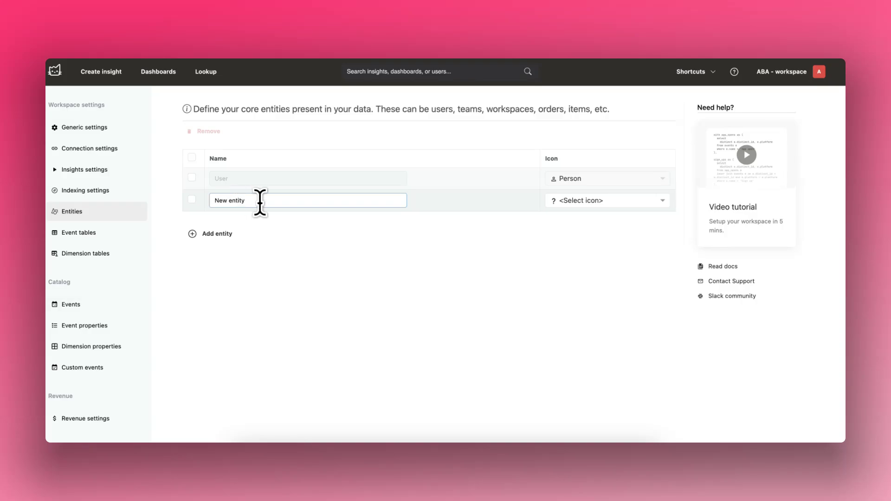
key("BackSpace")
key("BackSpace")
key("BackSpace")
key("BackSpace")
key("BackSpace")
key("BackSpace")
key("BackSpace")
key("BackSpace")
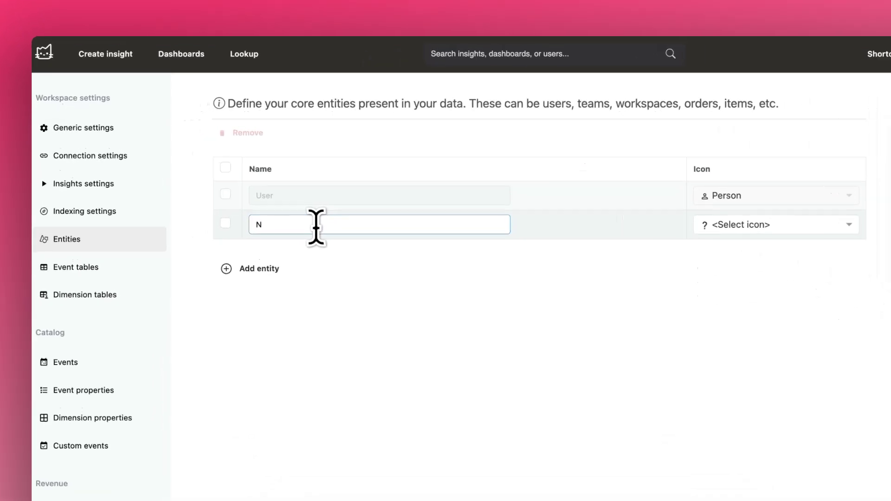
type("Team")
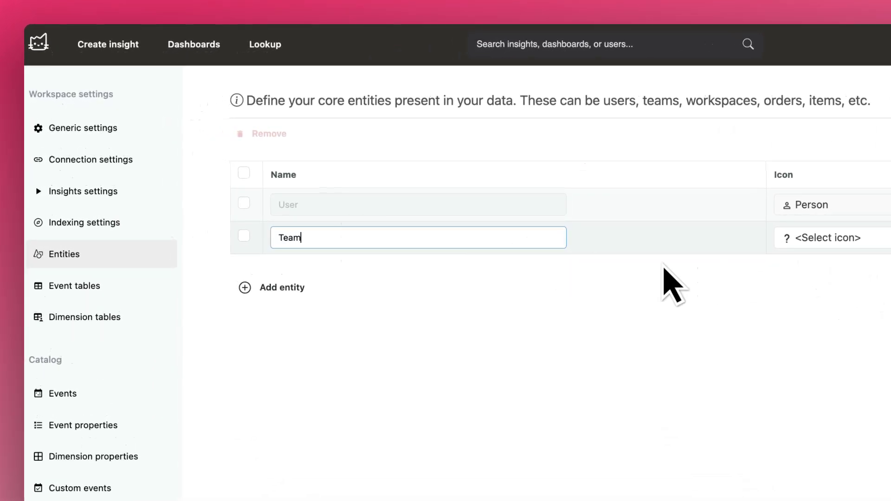
Step: Set the Team entity's icon to People
left_click(822, 241)
scroll(830, 377, "down", 3)
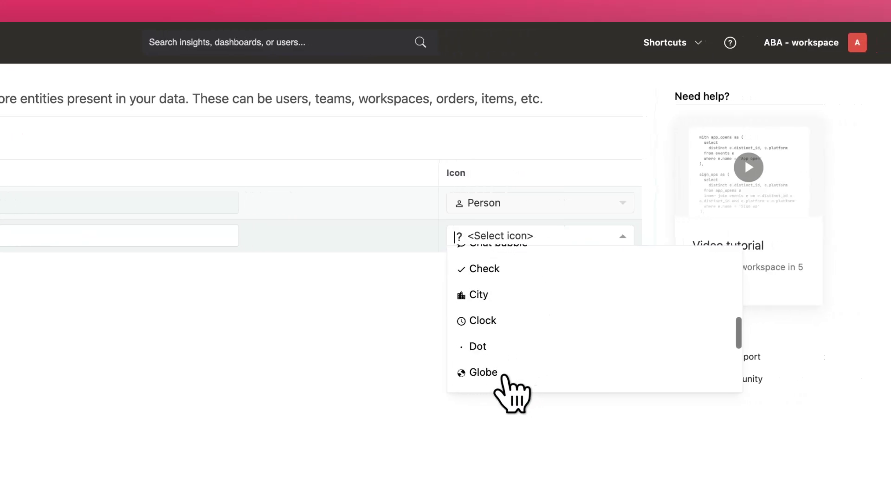
scroll(504, 385, "down", 5)
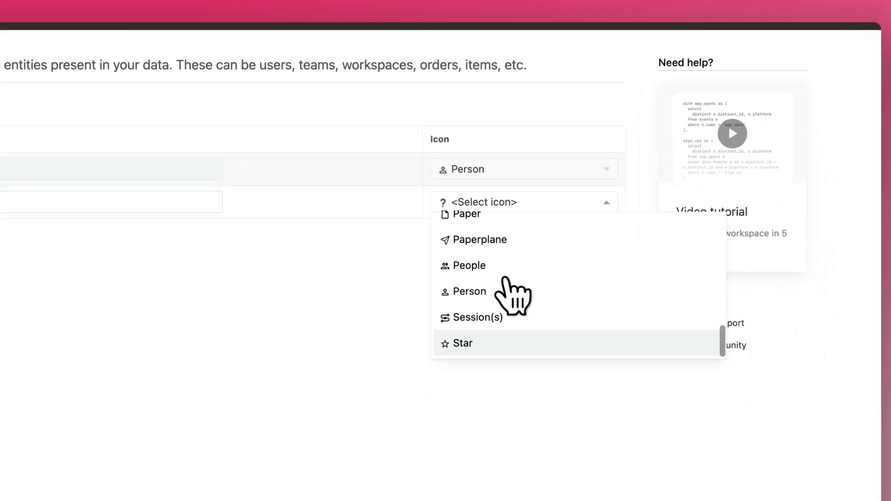
left_click(518, 292)
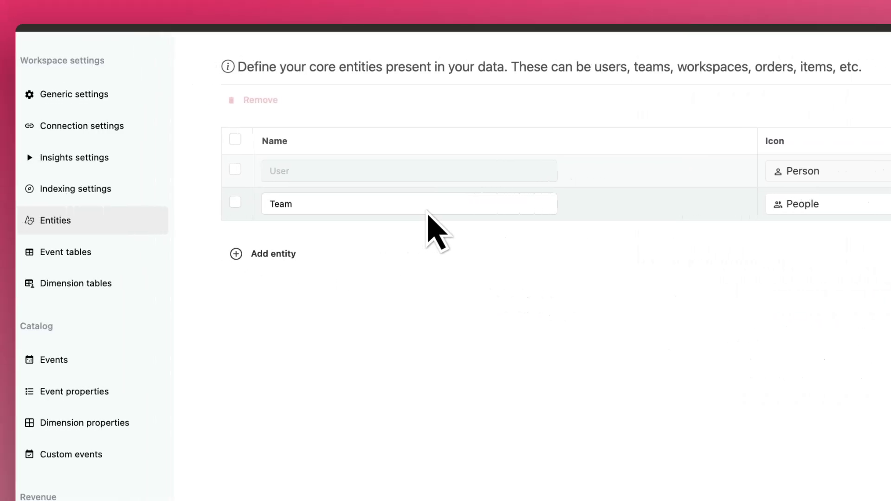
Step: Add another entity named Item and give it the Cart icon
left_click(293, 259)
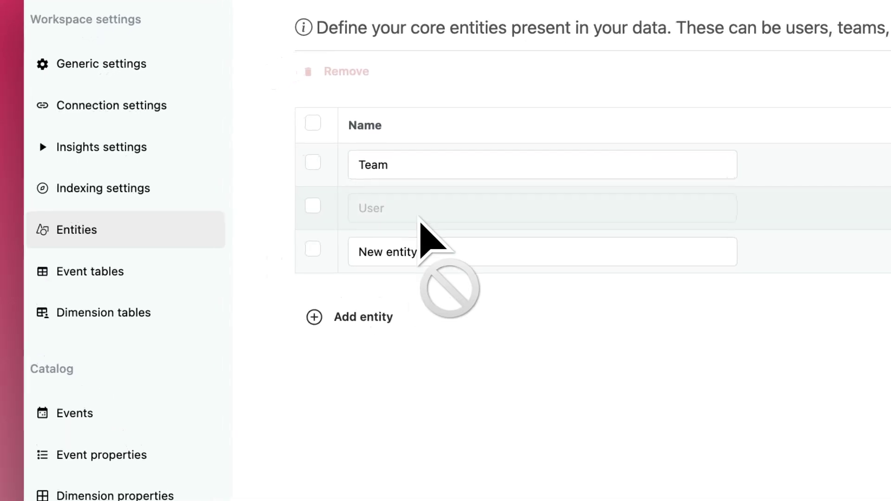
left_click_drag(320, 237, 244, 238)
key("BackSpace")
type("Item")
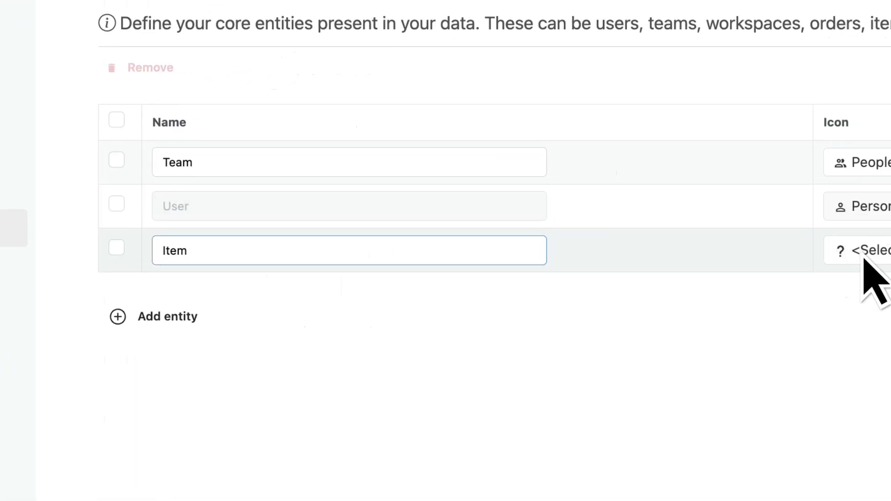
left_click(866, 279)
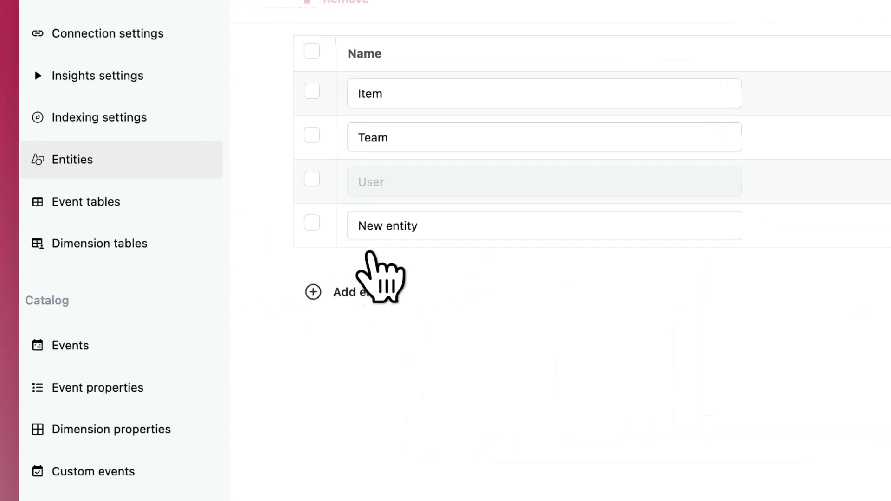
Step: Name the newest entity Session and give it the Session(s) icon
left_click_drag(438, 227, 344, 226)
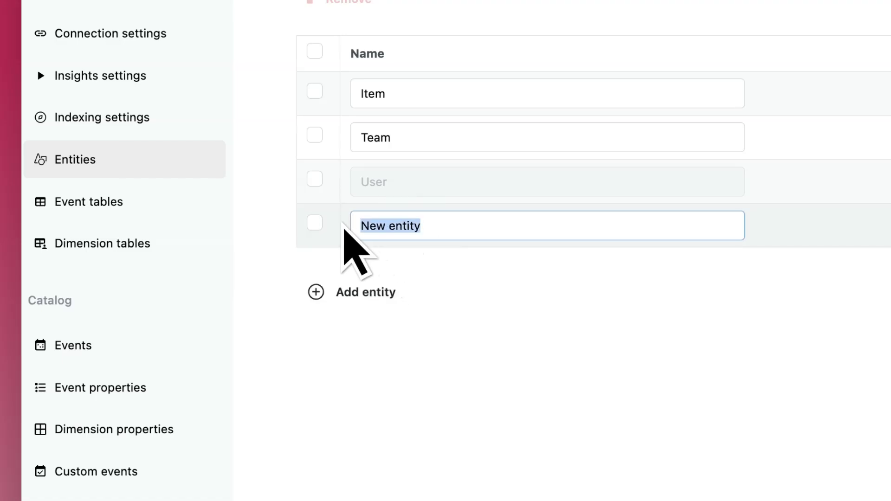
key("BackSpace")
type("Session")
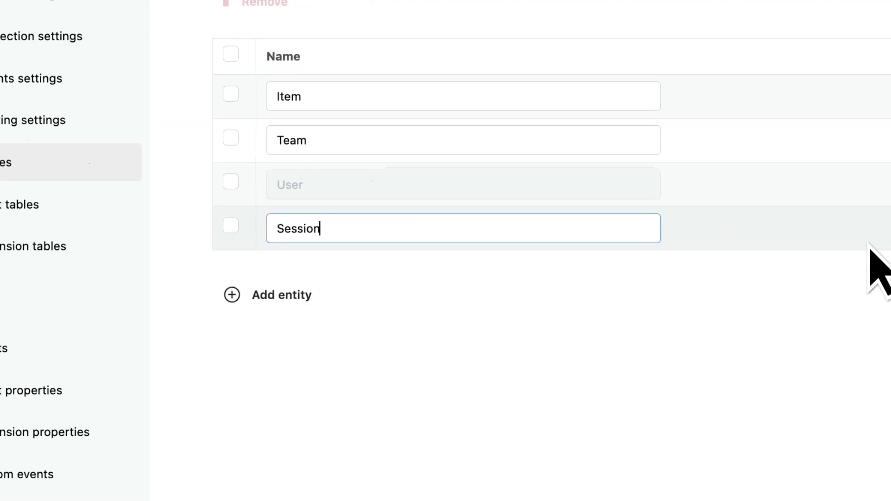
left_click(574, 239)
scroll(545, 408, "down", 10)
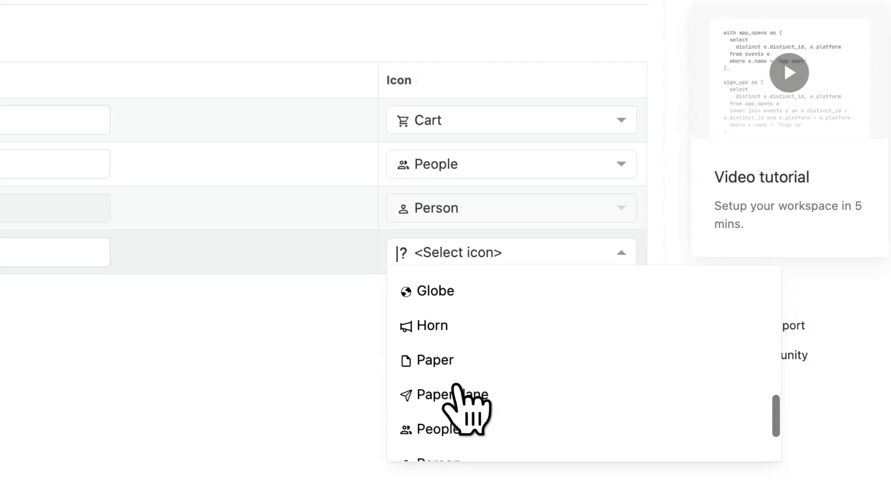
left_click(538, 402)
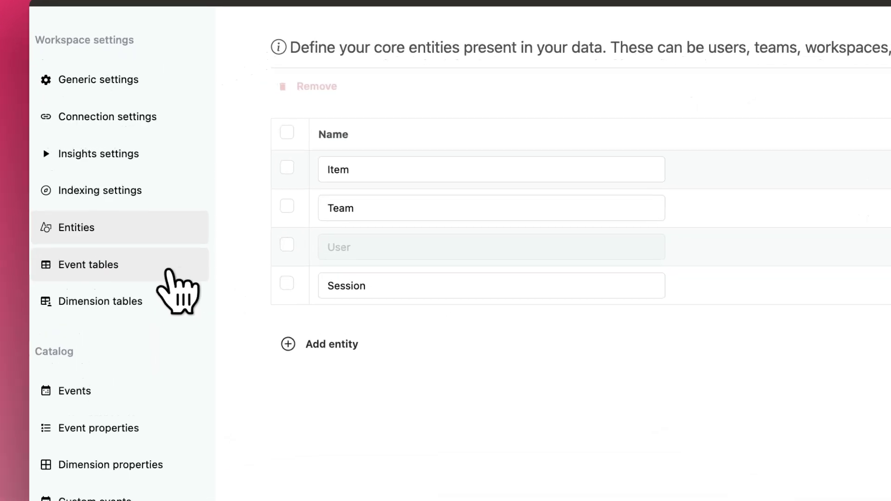
Step: Configure all nine event tables together, fetching their common columns and using team_id as the Team ID column
left_click(116, 212)
left_click(185, 156)
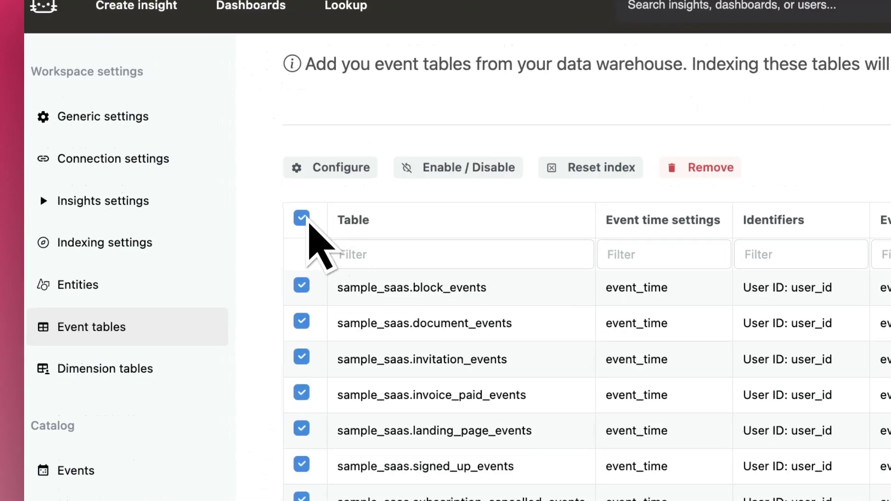
left_click(339, 168)
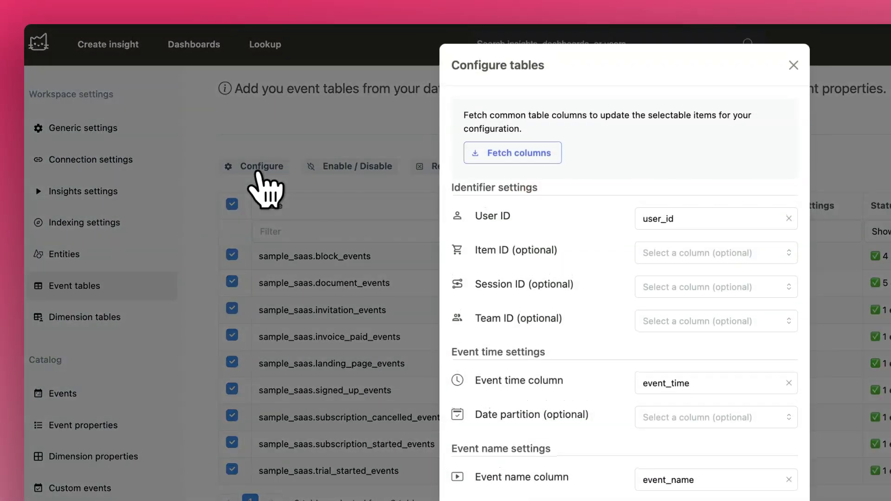
mouse_move(539, 253)
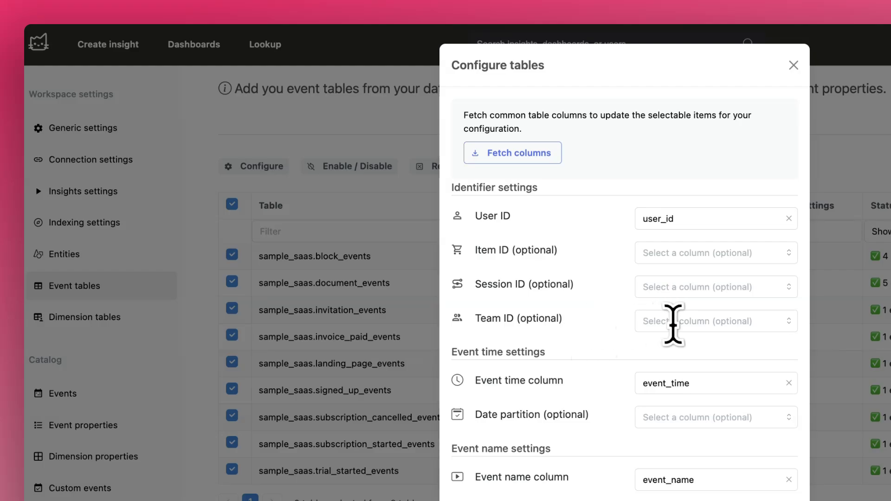
left_click(675, 320)
type("te")
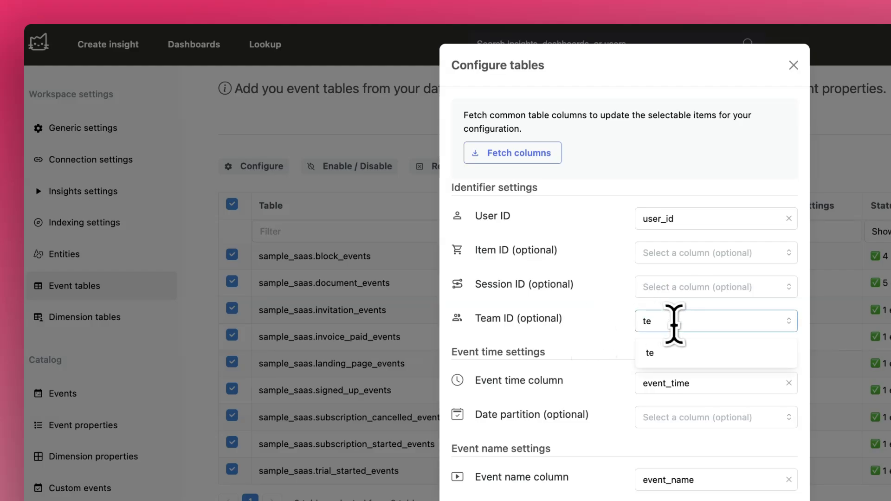
left_click(540, 158)
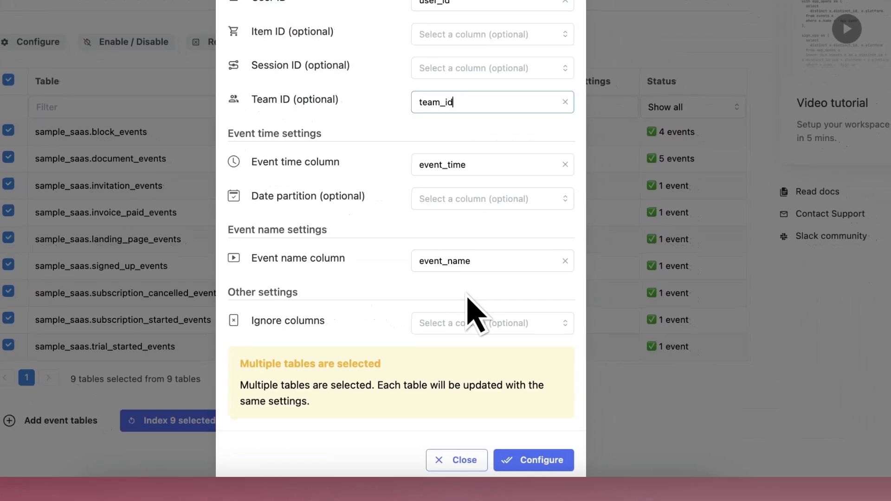
scroll(468, 300, "down", 1)
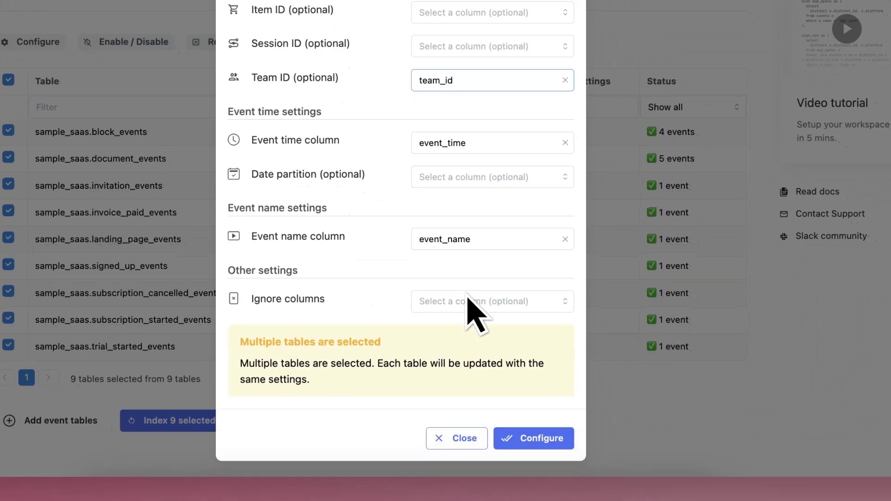
left_click(548, 438)
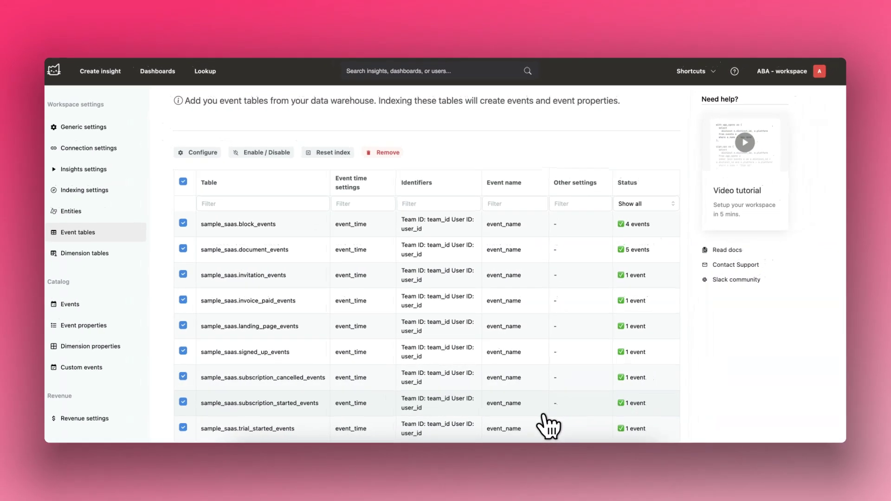
Step: Index the nine selected event tables to update the event catalog
scroll(481, 372, "down", 3)
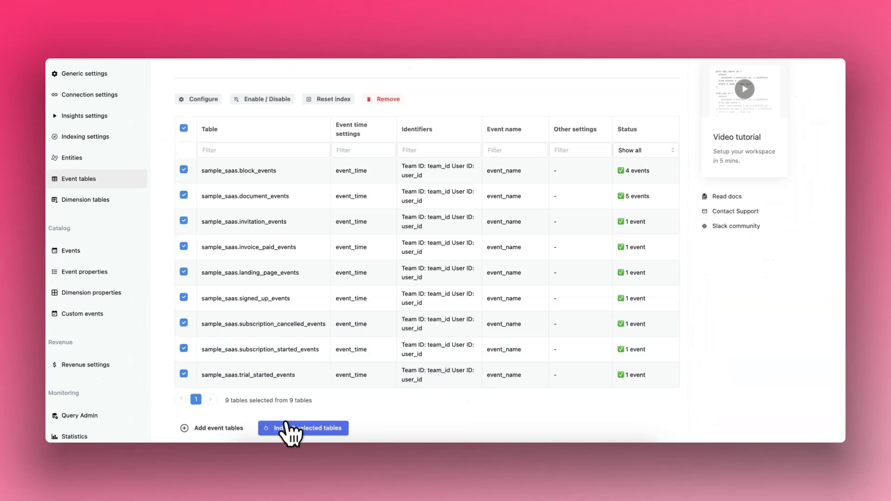
left_click(285, 427)
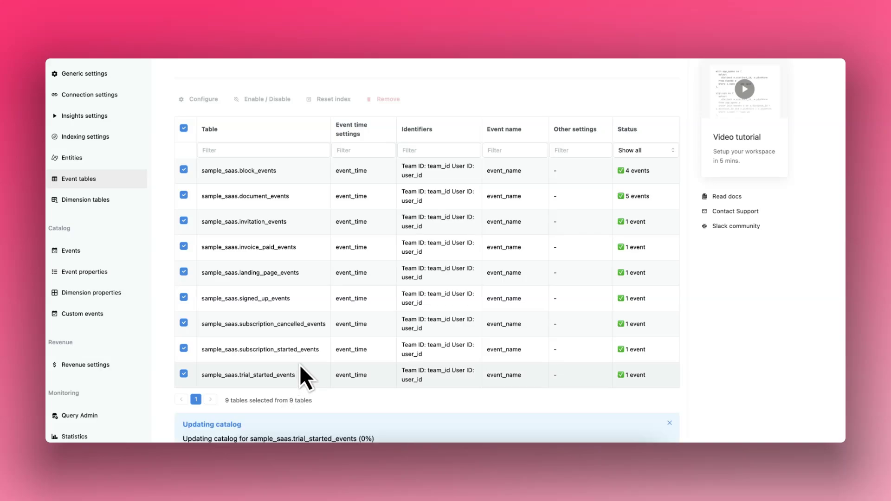
scroll(300, 364, "down", 1)
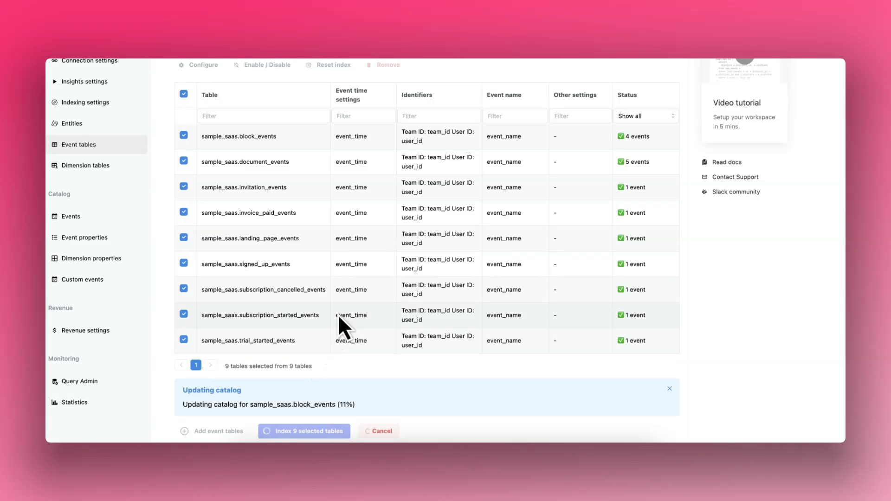
Step: Examine the indexing progress, the final indexing report and the status of each event table
scroll(347, 305, "up", 3)
scroll(349, 307, "up", 1)
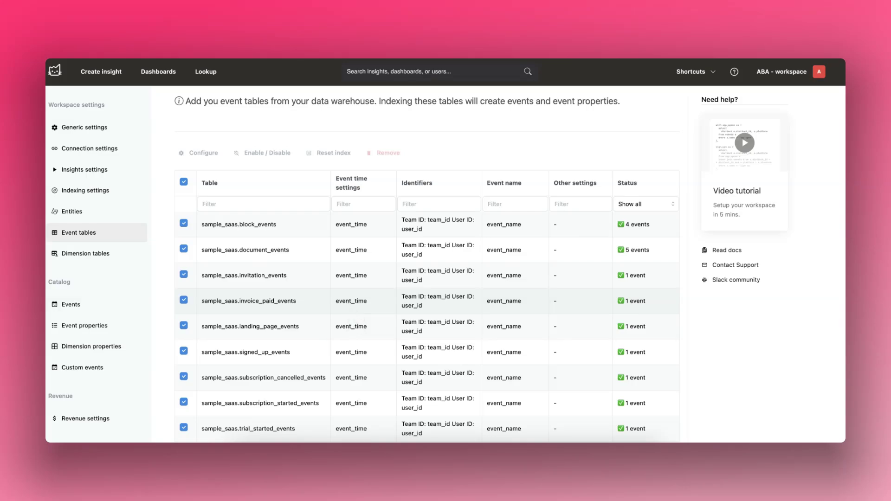
scroll(349, 308, "down", 4)
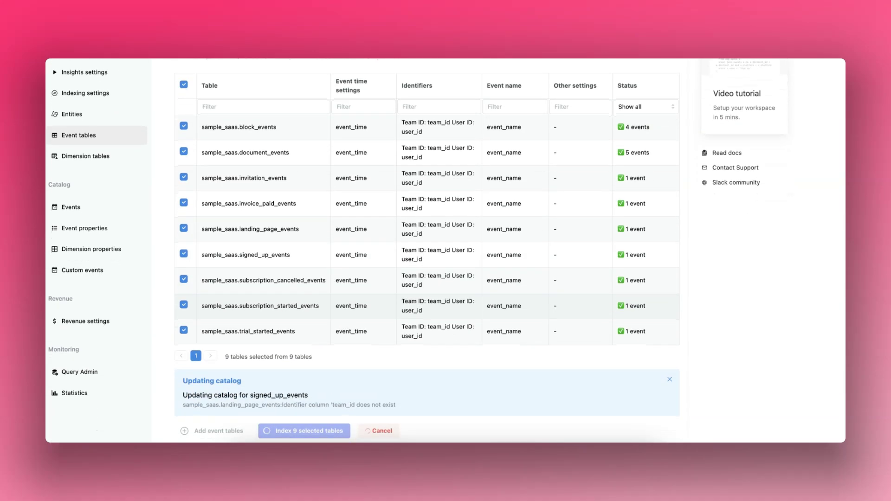
scroll(416, 250, "up", 4)
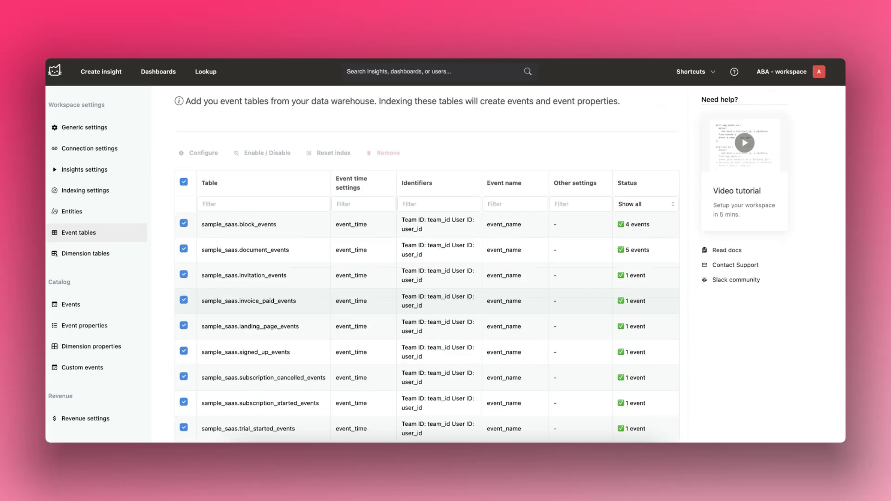
scroll(415, 251, "down", 4)
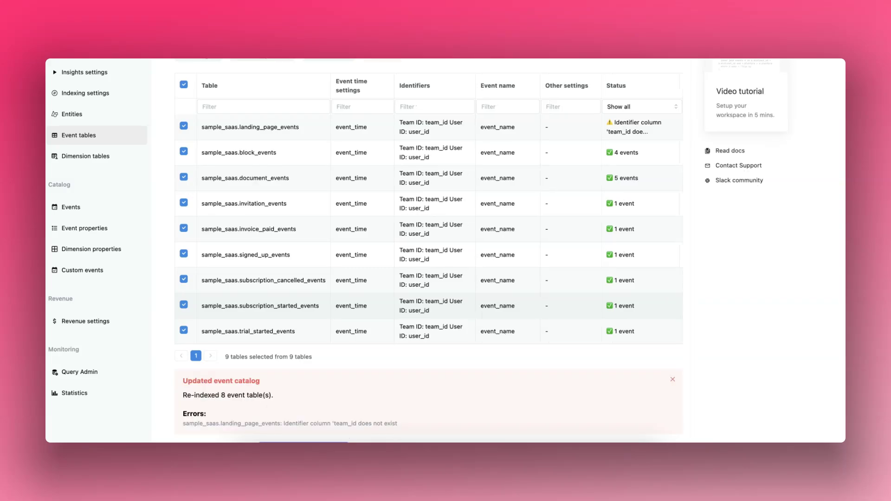
scroll(415, 250, "up", 1)
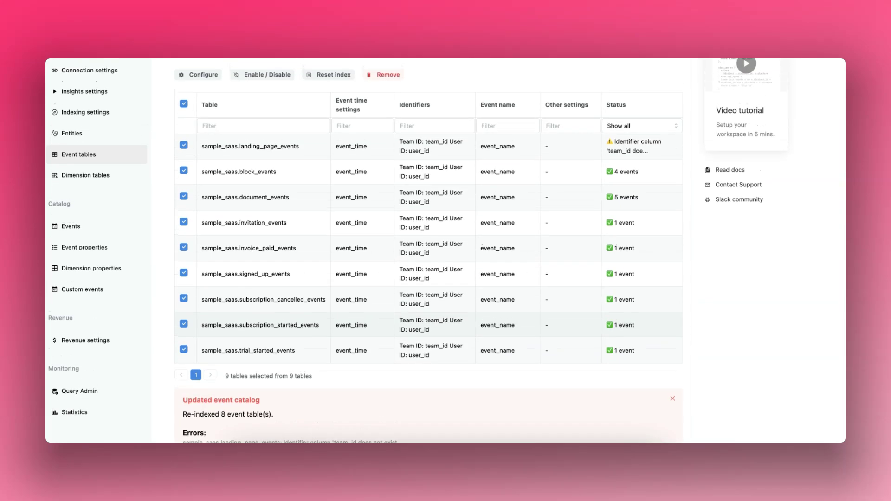
scroll(415, 250, "down", 2)
scroll(259, 292, "up", 4)
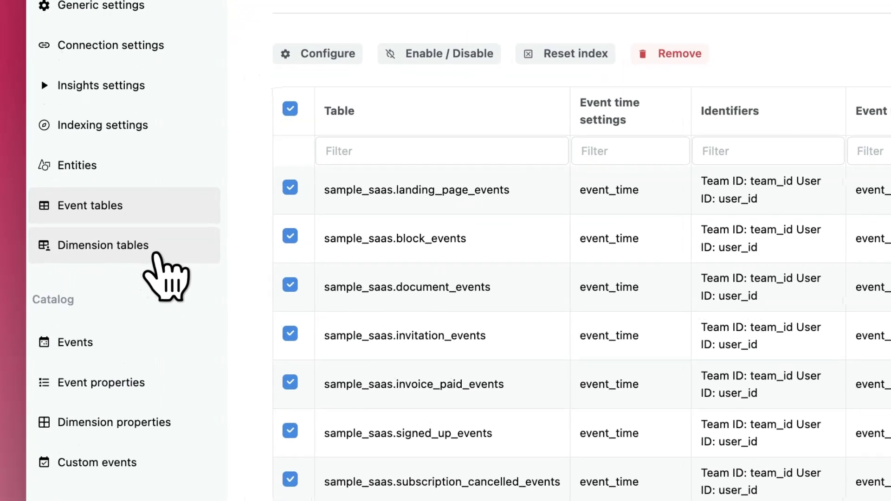
Step: Start a new dimension table in the workspace settings, choosing the sample_saas schema and its user_profiles table
left_click(155, 254)
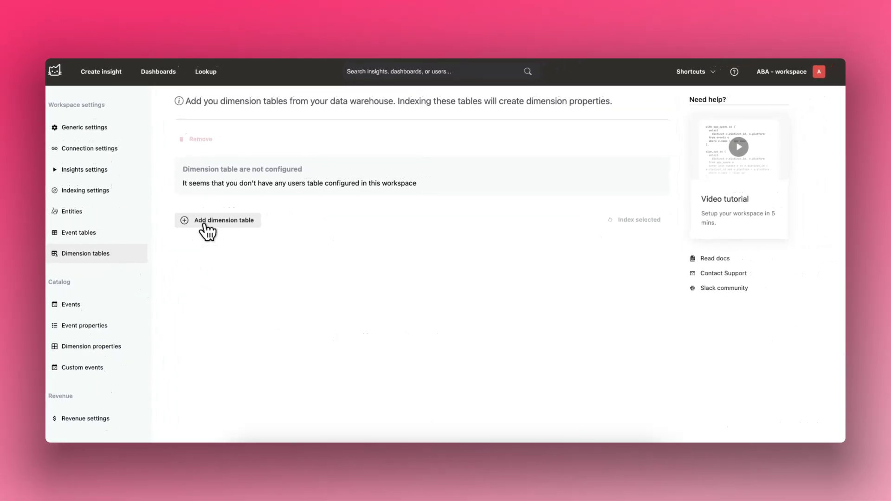
left_click(208, 223)
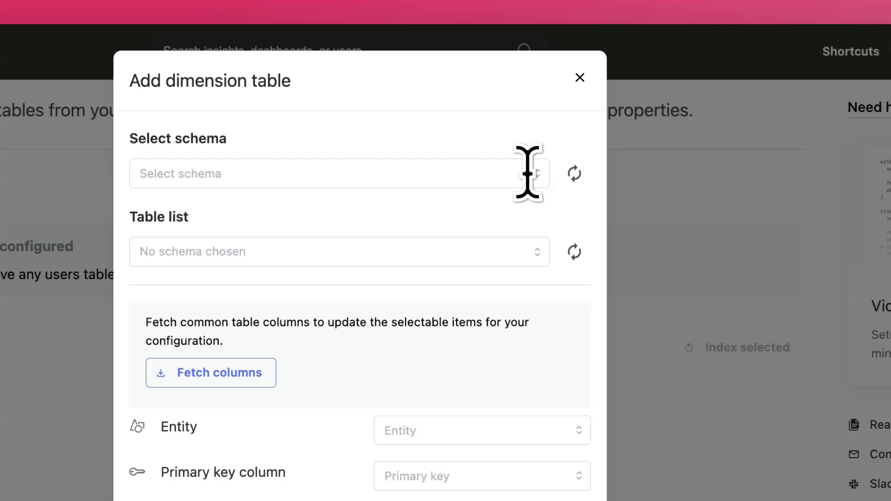
left_click(528, 173)
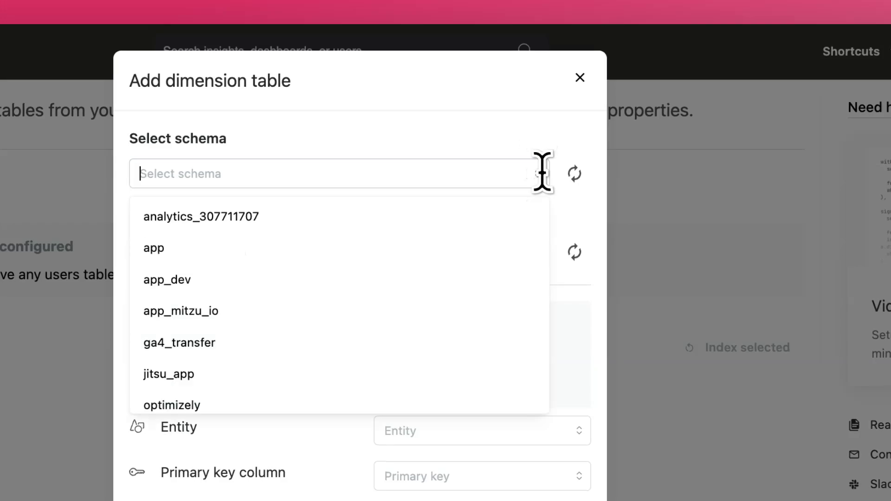
scroll(279, 251, "down", 5)
left_click(258, 258)
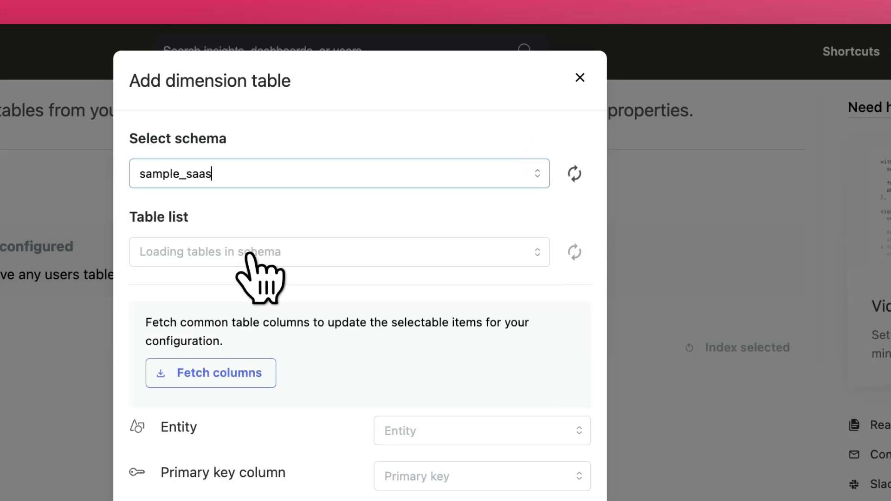
left_click(271, 251)
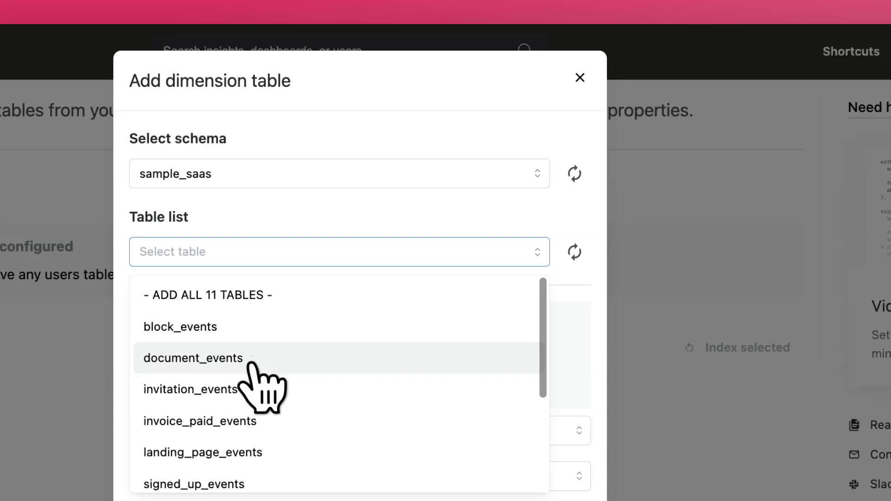
scroll(252, 364, "down", 4)
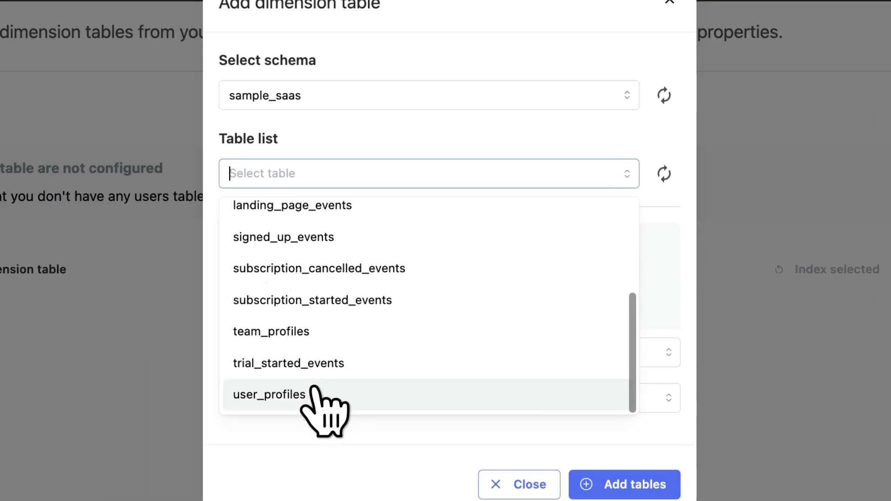
left_click(223, 474)
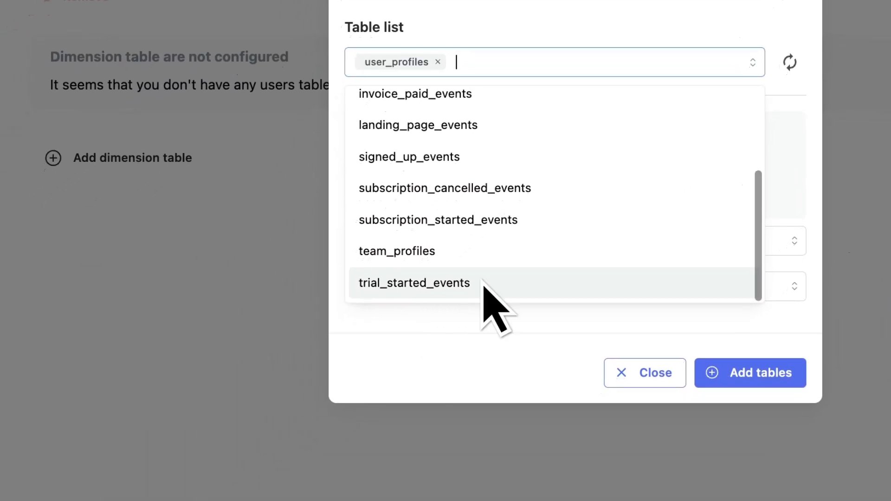
Step: Assign user_profiles to the User entity, fetch its columns, use user_id as the primary key and add the table
left_click(586, 363)
left_click(639, 241)
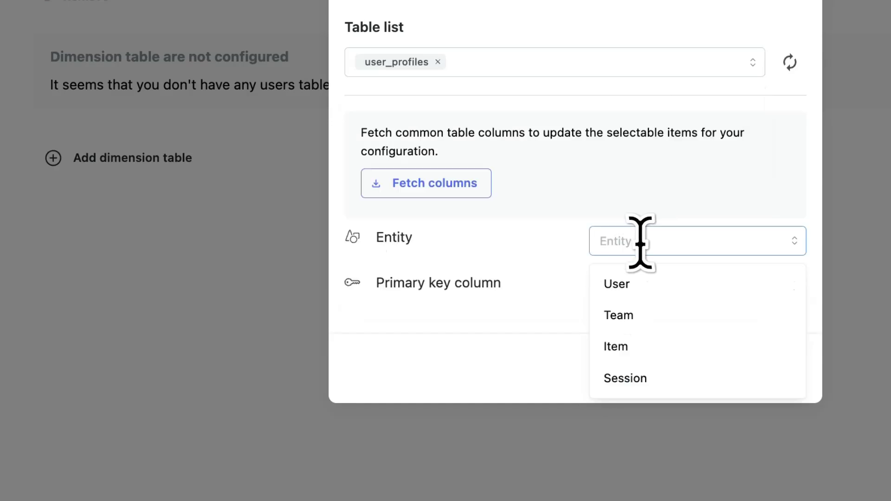
left_click(646, 281)
left_click(653, 284)
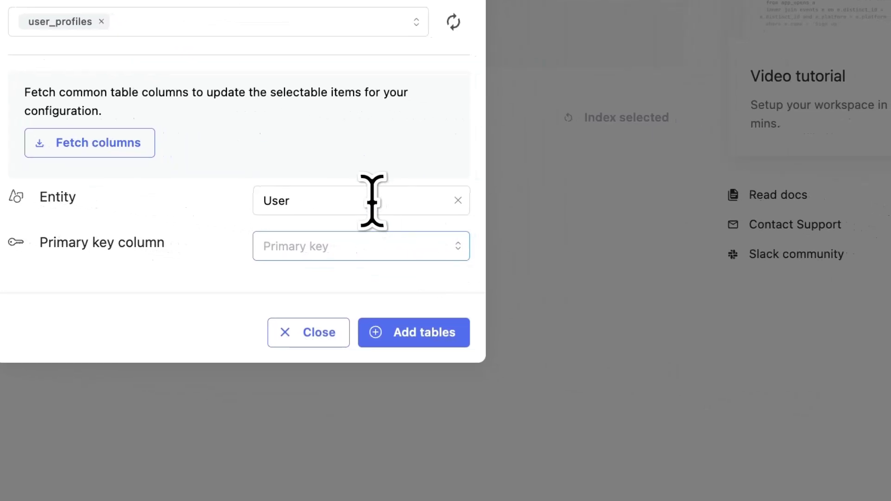
left_click(373, 200)
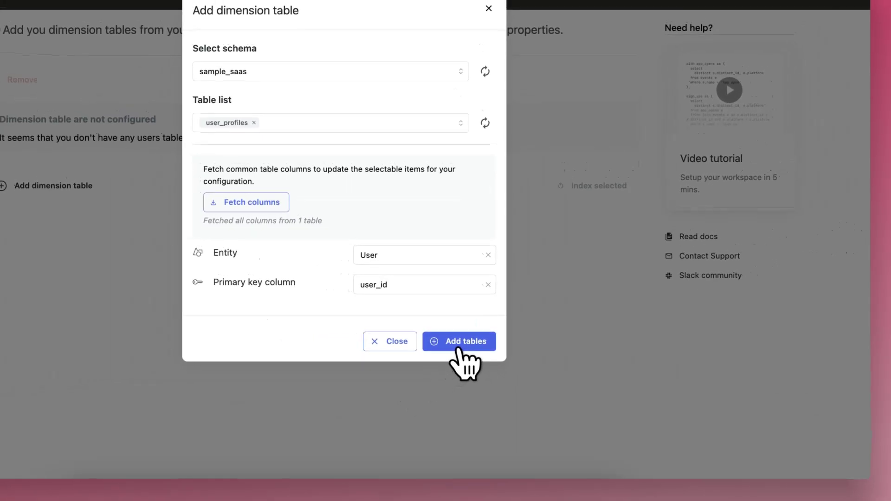
left_click(450, 347)
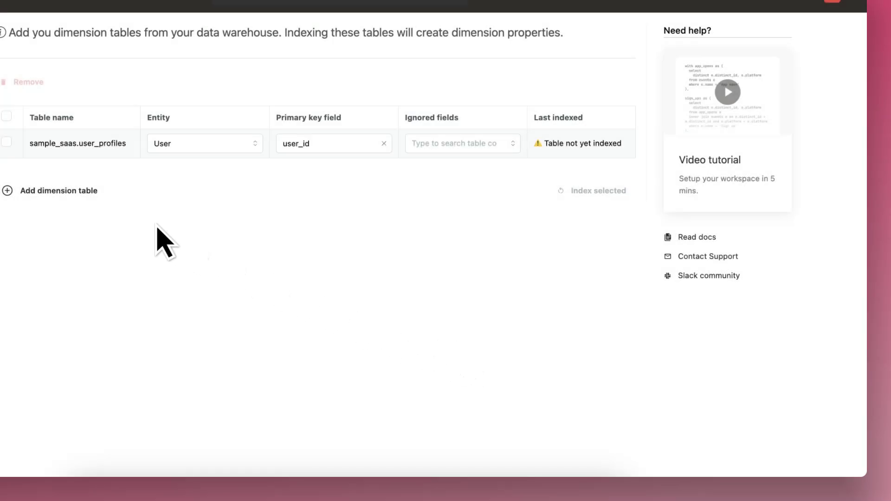
Step: Start another dimension table, choosing the sample_saas schema and its team_profiles table
left_click(70, 192)
left_click(459, 166)
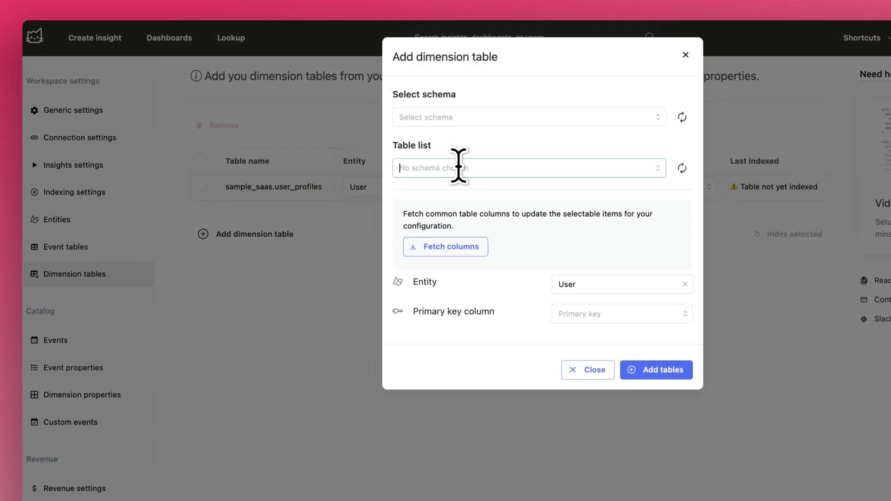
left_click(652, 115)
scroll(510, 240, "down", 2)
scroll(503, 232, "down", 1)
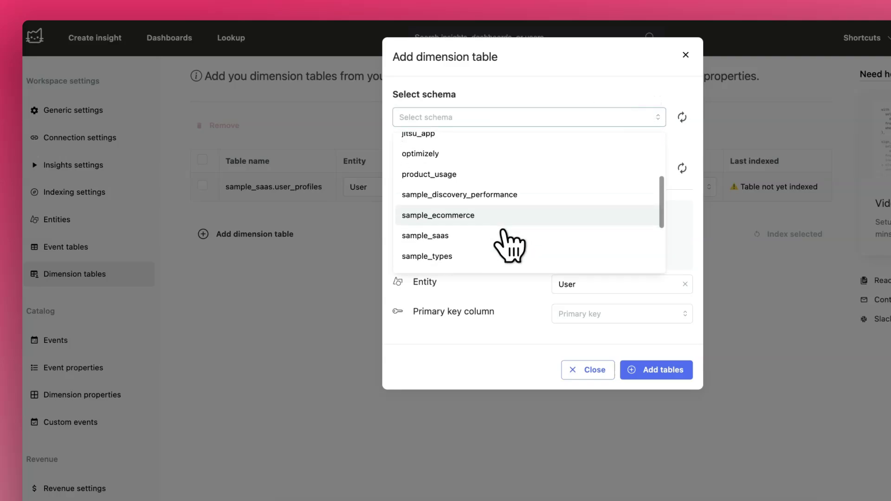
left_click(504, 235)
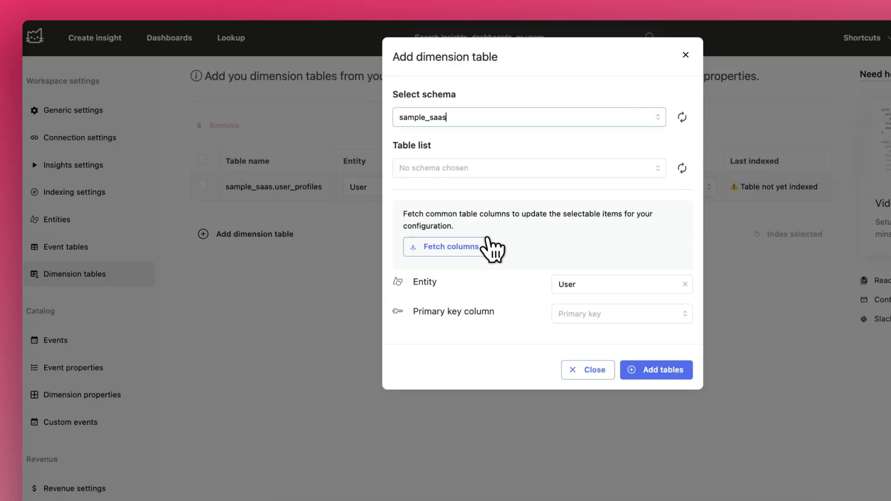
left_click(513, 168)
scroll(497, 243, "down", 4)
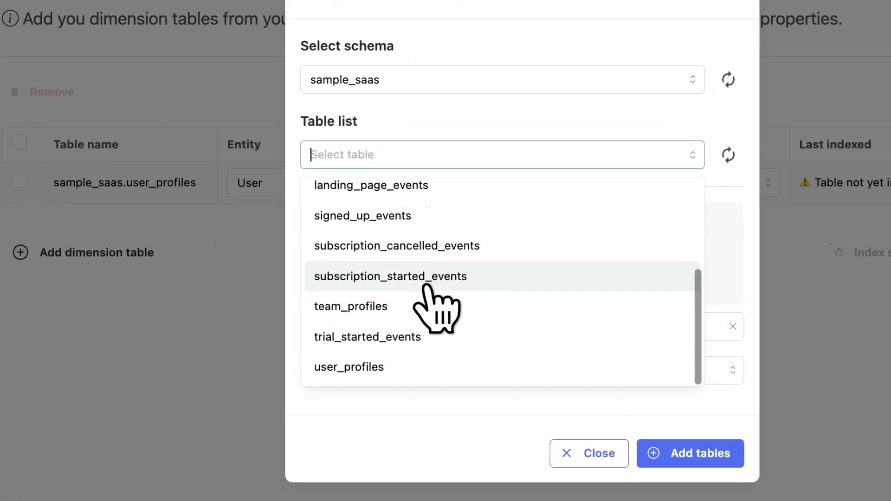
left_click(464, 274)
left_click(569, 191)
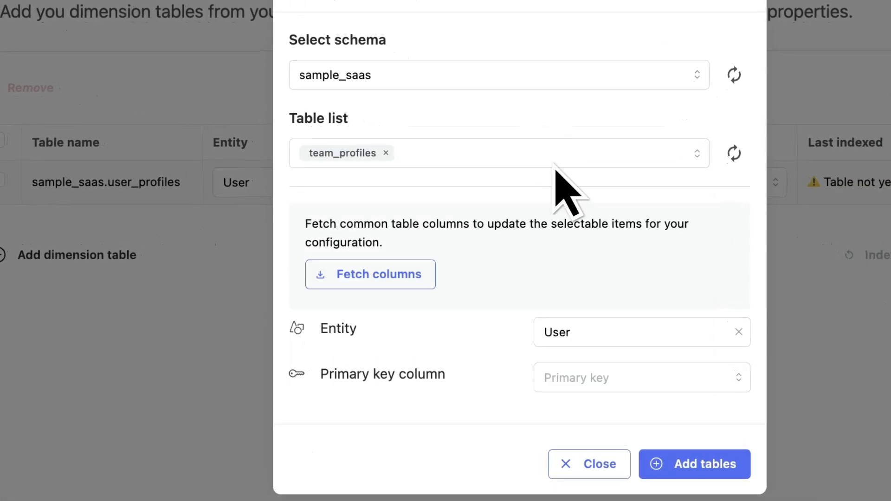
Step: Fetch the team_profiles columns, add the table with entity Team and primary key team_id, and index both dimension tables
left_click(399, 285)
left_click(739, 391)
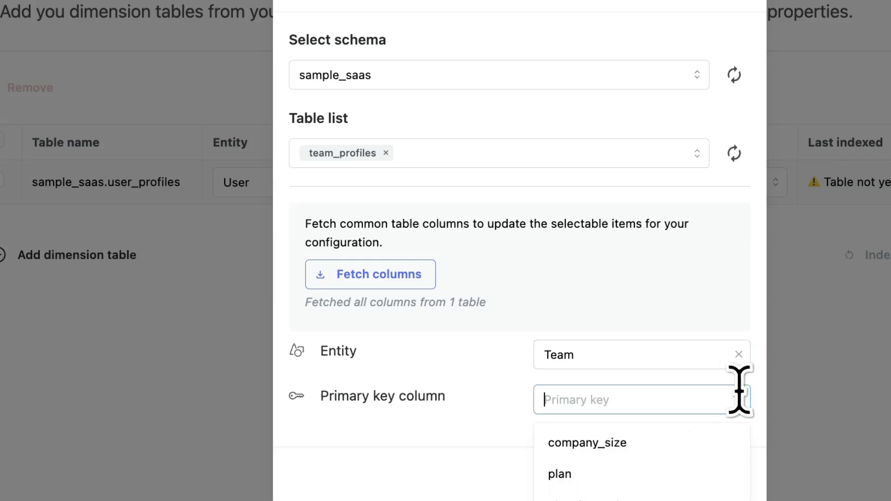
left_click(441, 386)
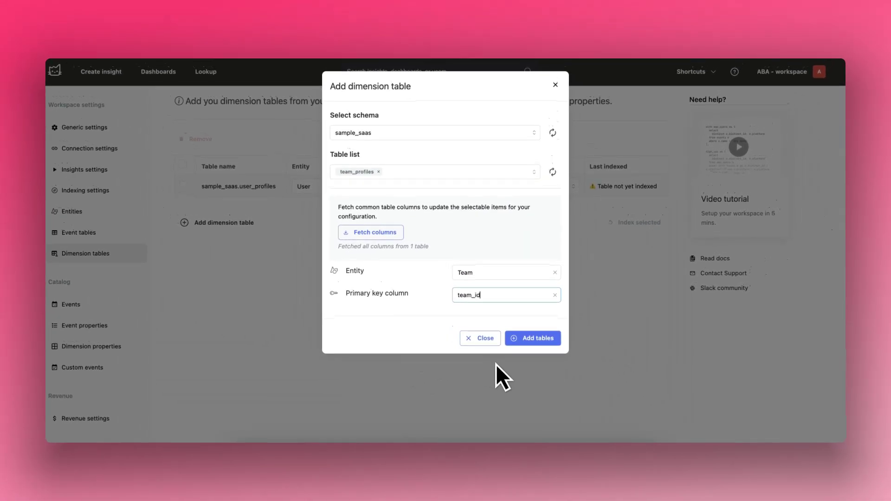
left_click(521, 343)
left_click(184, 165)
left_click(621, 251)
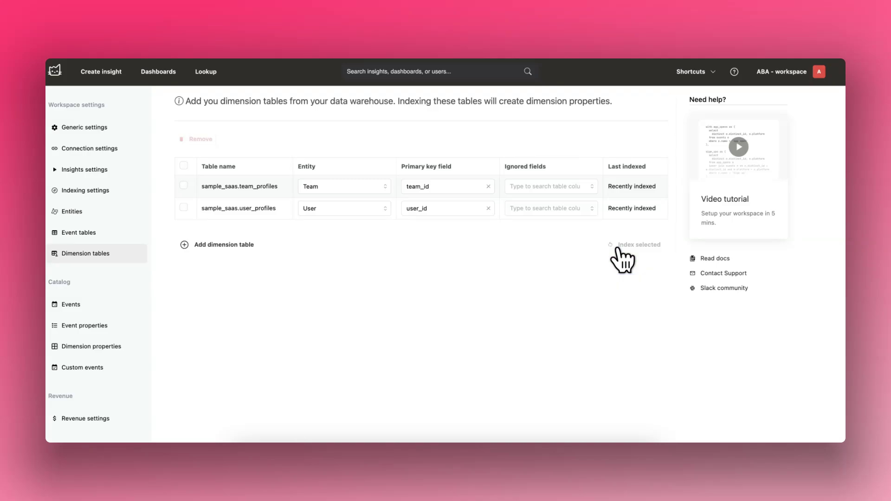
Step: Create a new segmentation insight for the Block added event and run it
left_click(110, 75)
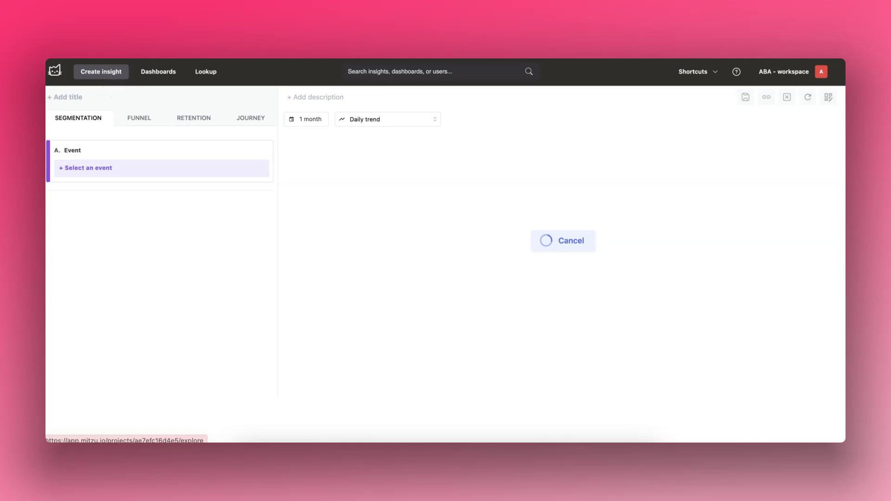
left_click(109, 168)
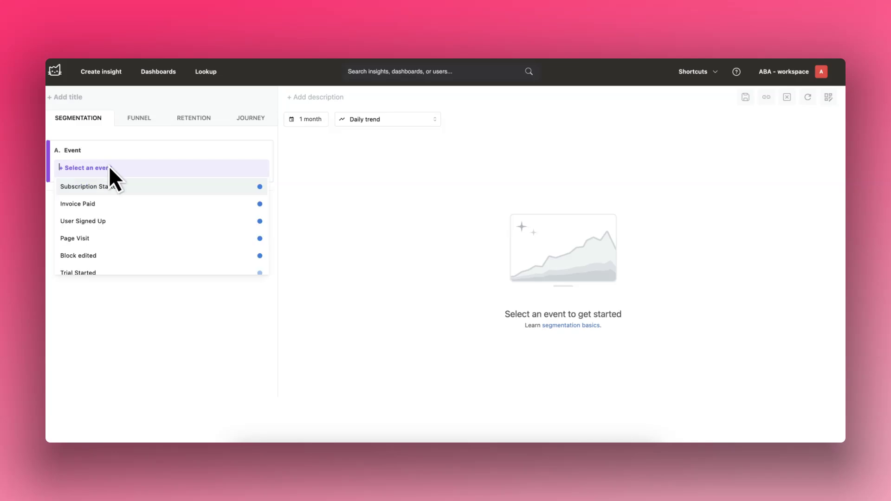
scroll(115, 230, "down", 3)
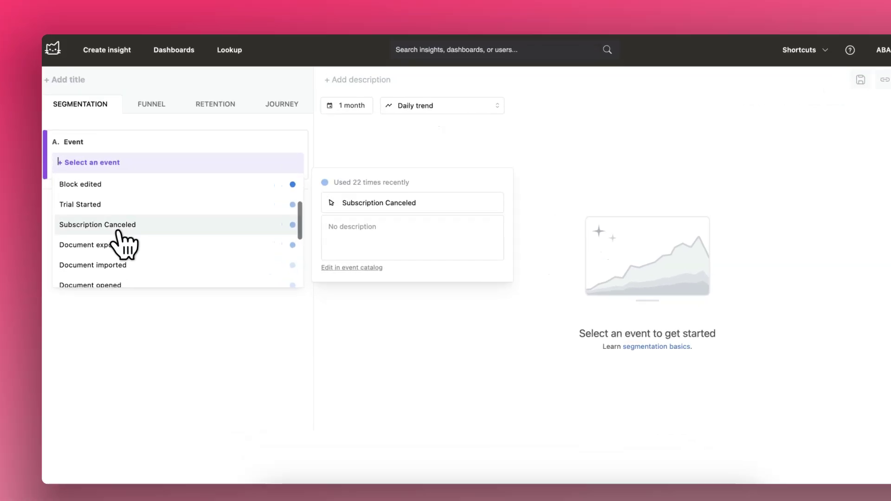
scroll(120, 232, "down", 2)
left_click(109, 257)
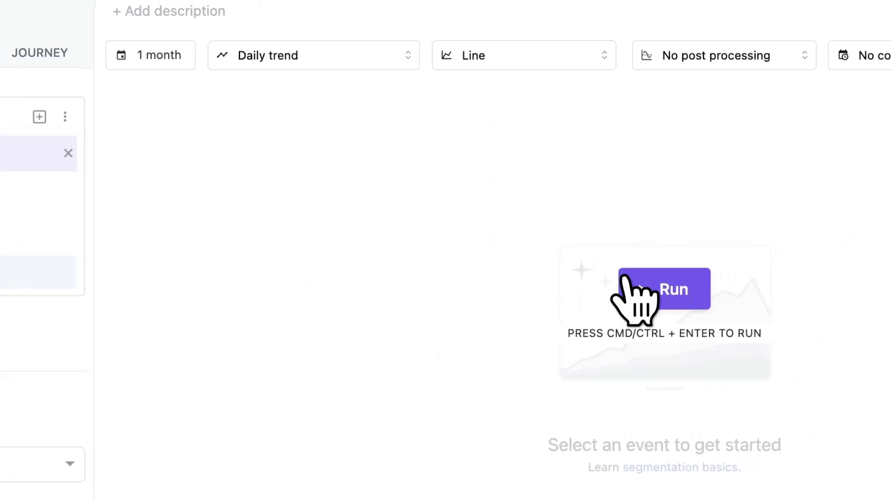
left_click(626, 281)
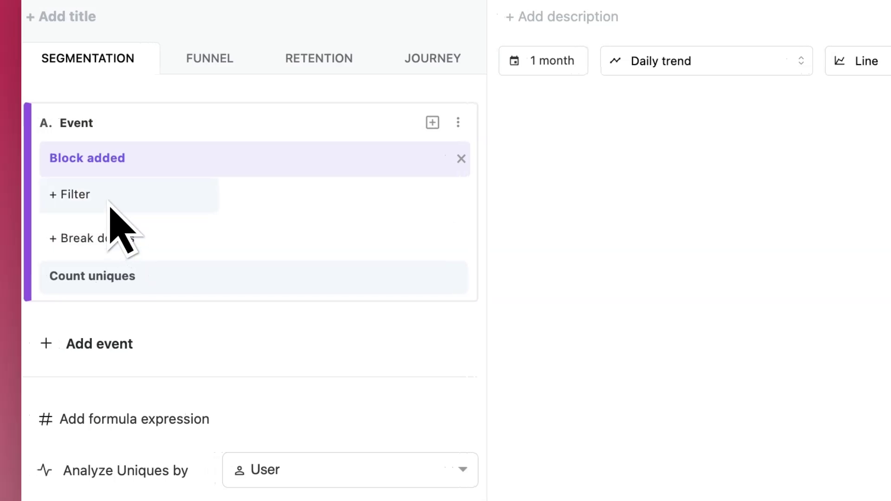
Step: Filter the Block added event to User Country Code values br, cn and de
left_click(110, 209)
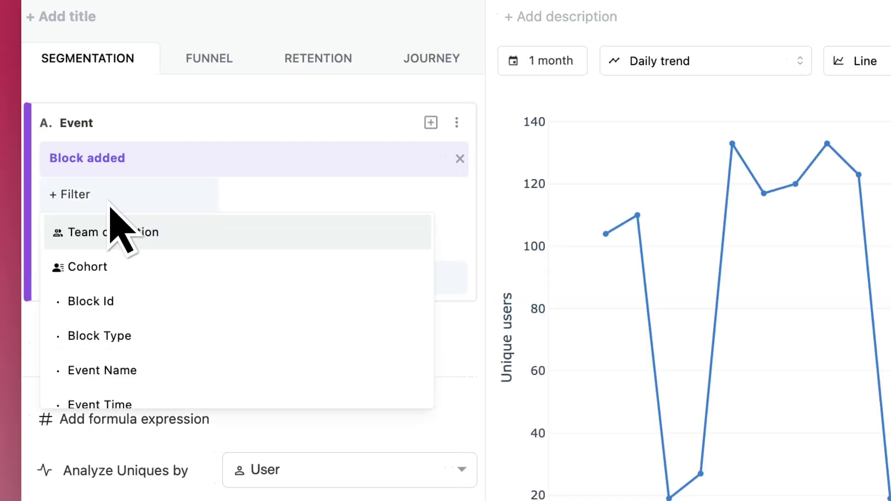
scroll(139, 288, "down", 3)
scroll(137, 297, "down", 6)
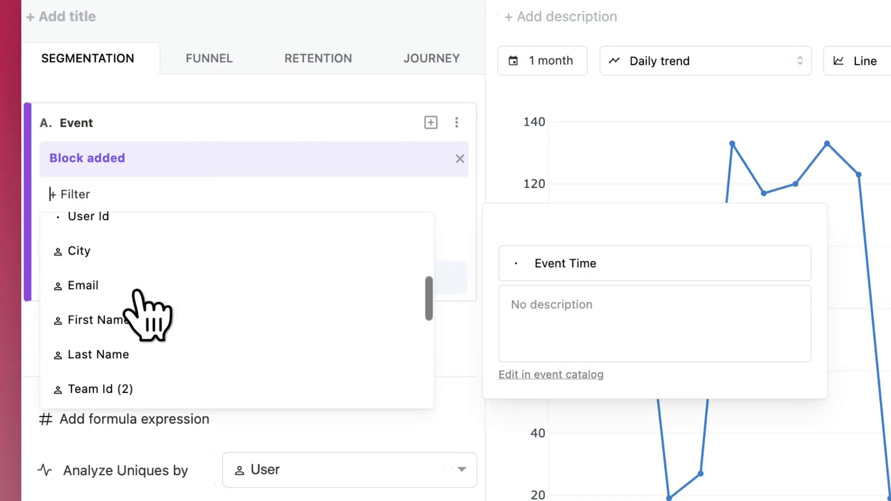
left_click(137, 312)
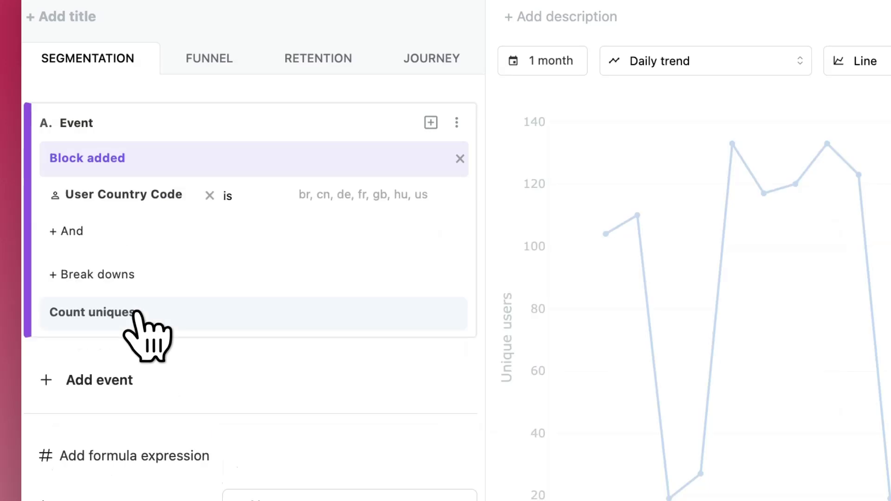
left_click(344, 204)
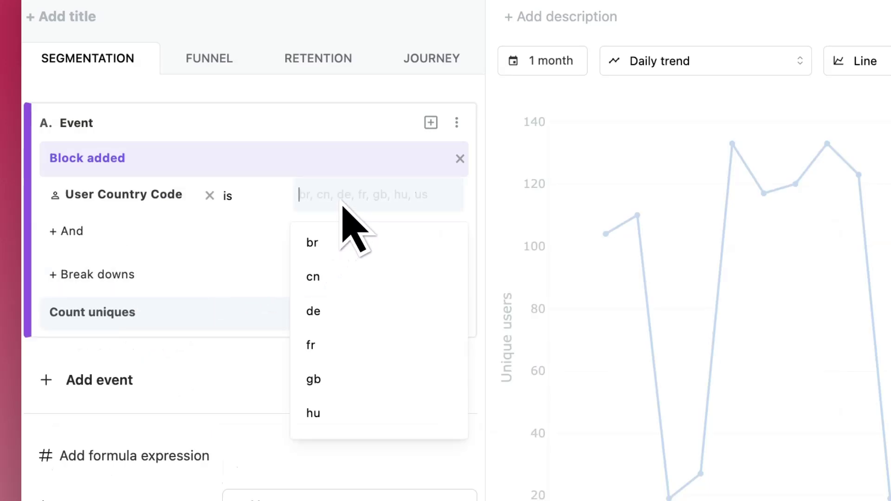
left_click(341, 243)
left_click(341, 243)
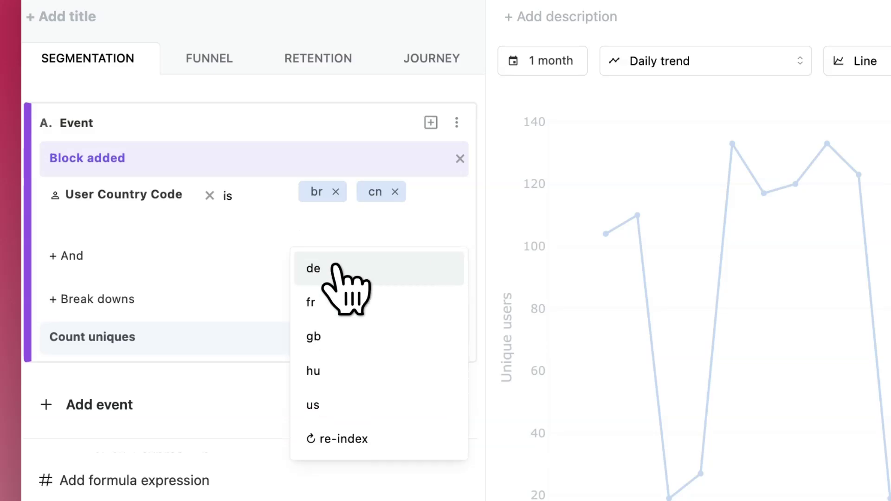
left_click(343, 267)
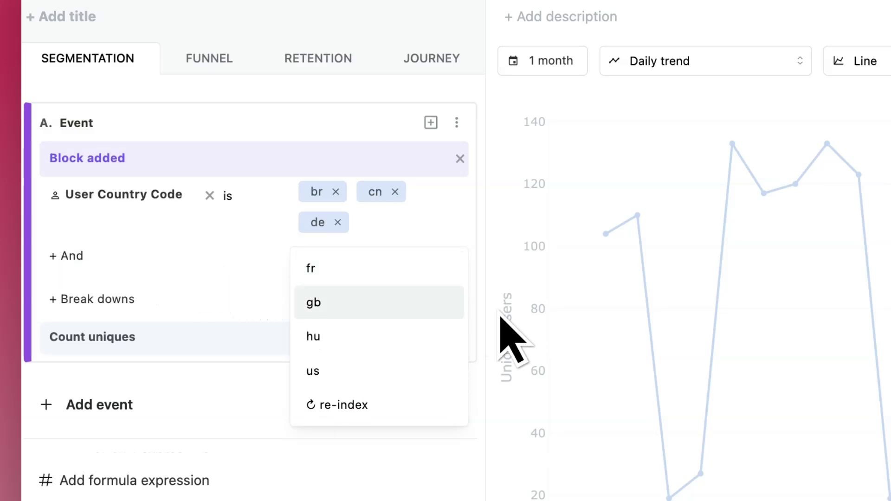
left_click(631, 299)
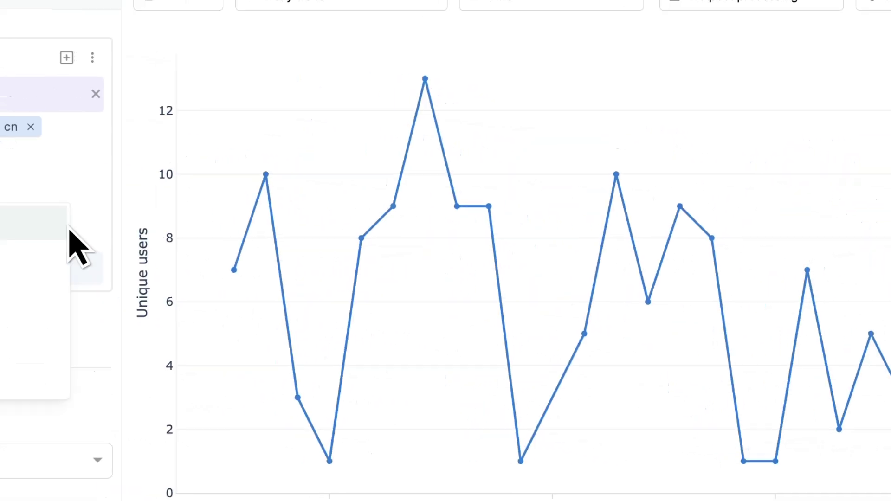
Step: Add a second filter restricting the team's Company Size to 10, 100 and 1000
left_click(145, 258)
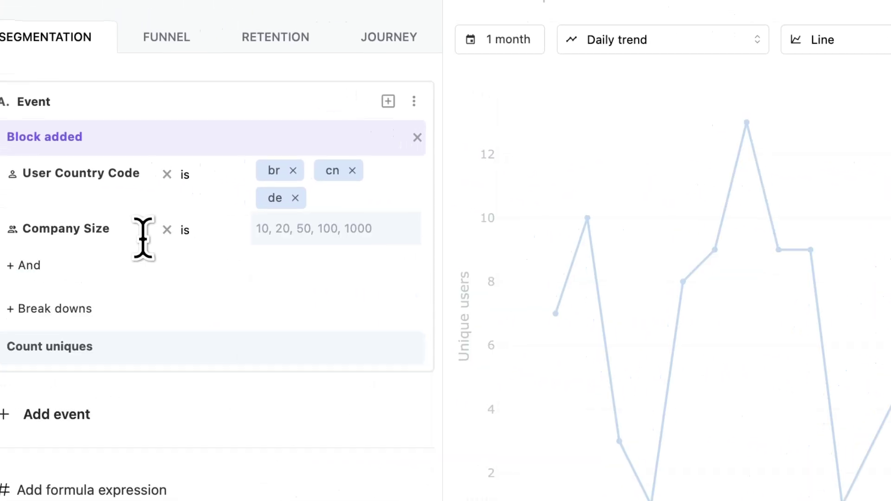
left_click(328, 231)
left_click(340, 283)
left_click(340, 353)
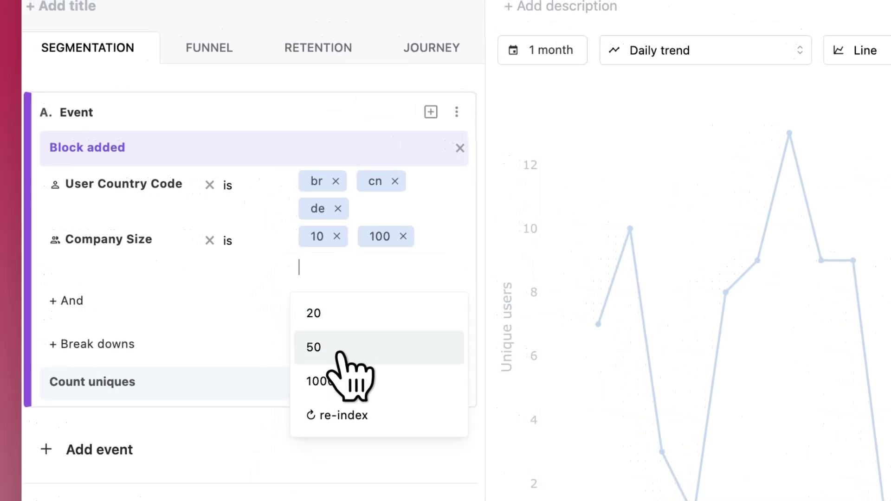
left_click(343, 382)
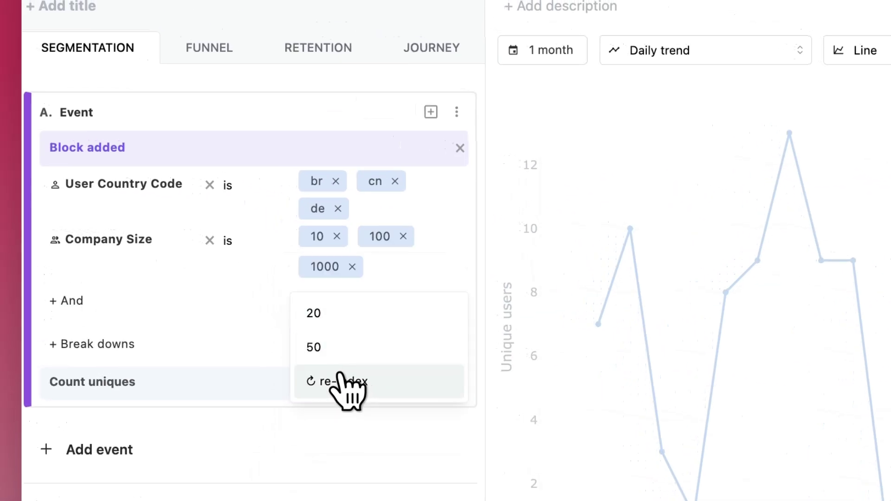
left_click(594, 271)
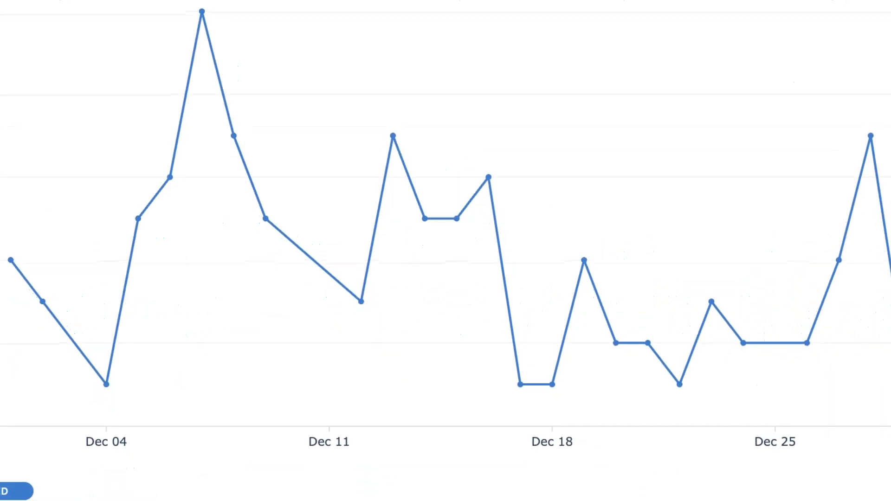
Step: Show the insight's generated SQL and highlight the two profile table joins together with the country code and company size conditions
mouse_move(394, 171)
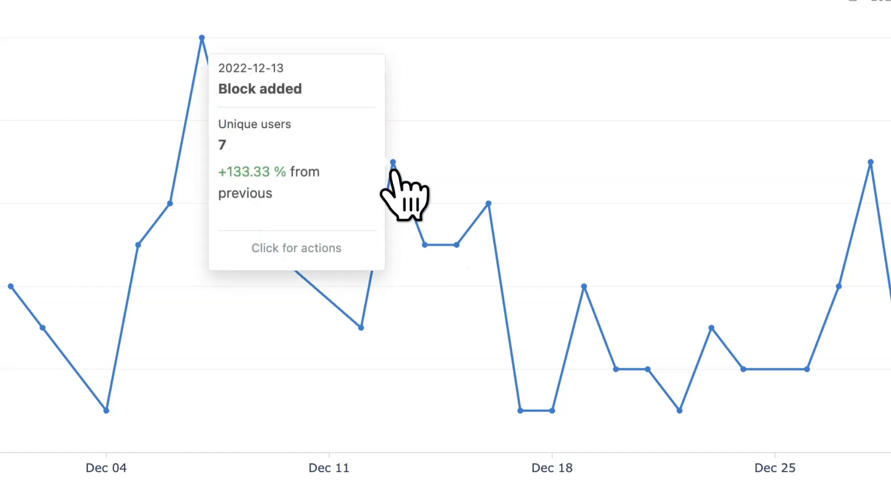
left_click(774, 141)
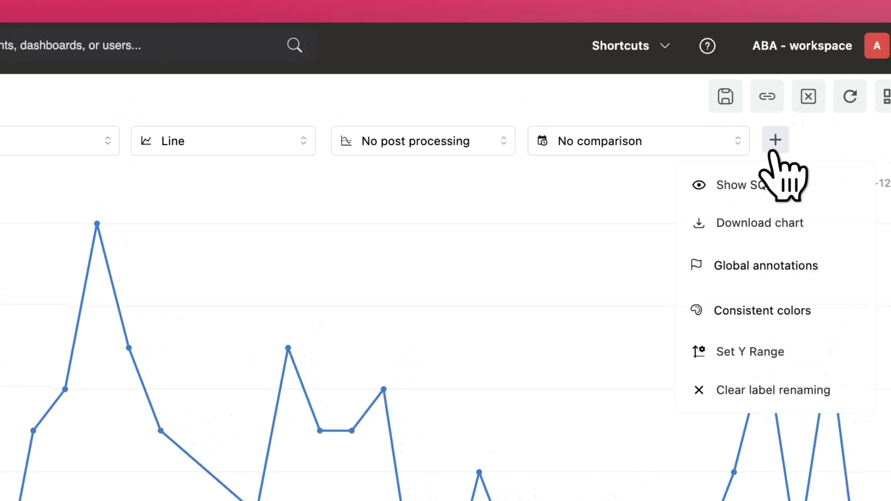
left_click(757, 187)
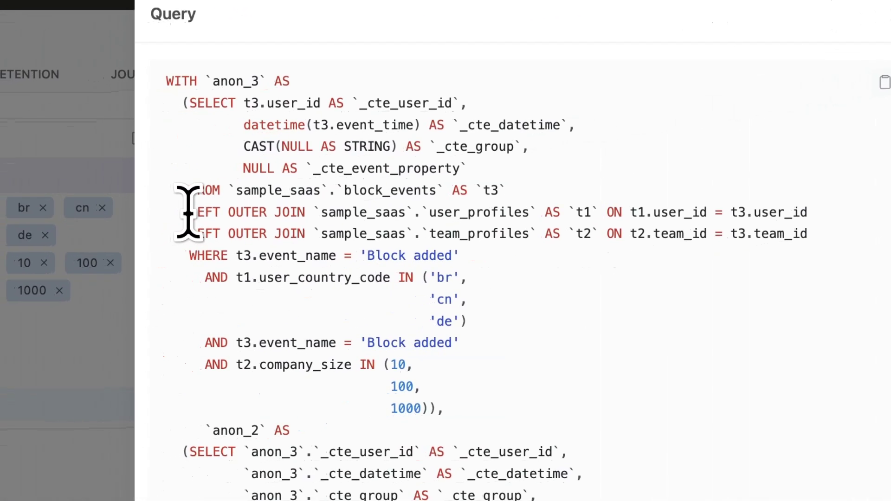
left_click_drag(189, 209, 446, 401)
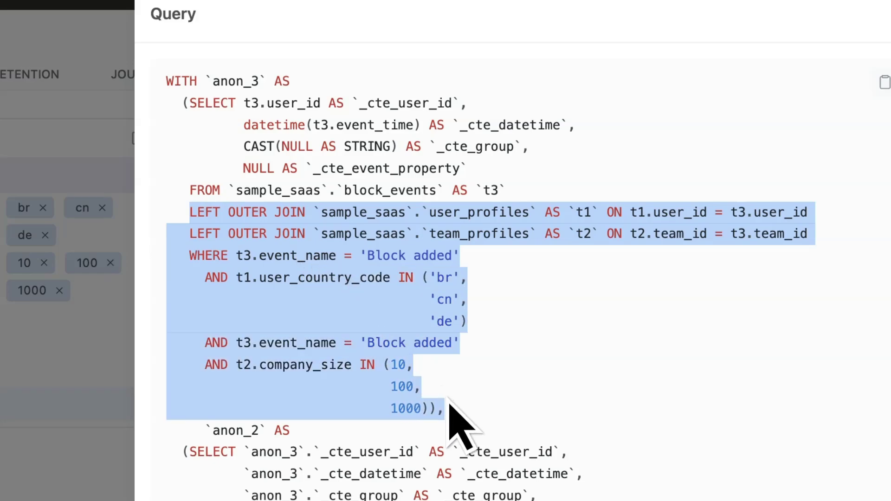
scroll(612, 232, "down", 3)
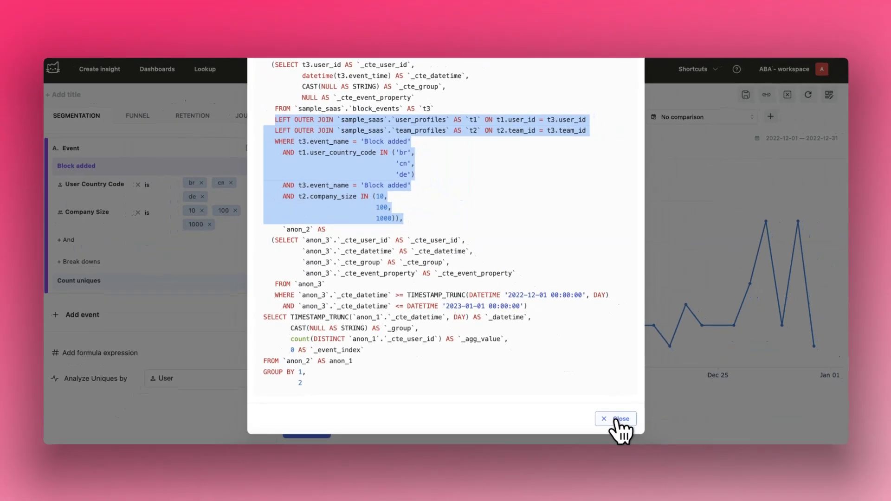
left_click(615, 402)
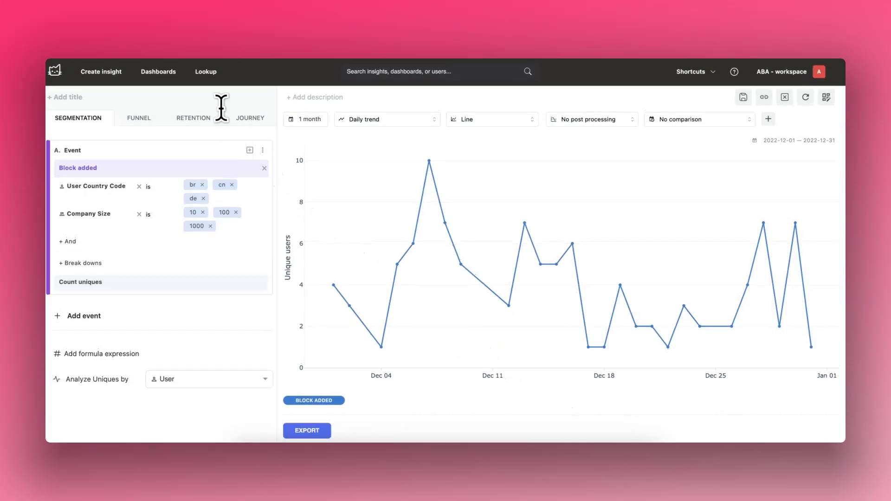
Step: Look up Team entities matching the search text "awesome" and run the search
left_click(207, 74)
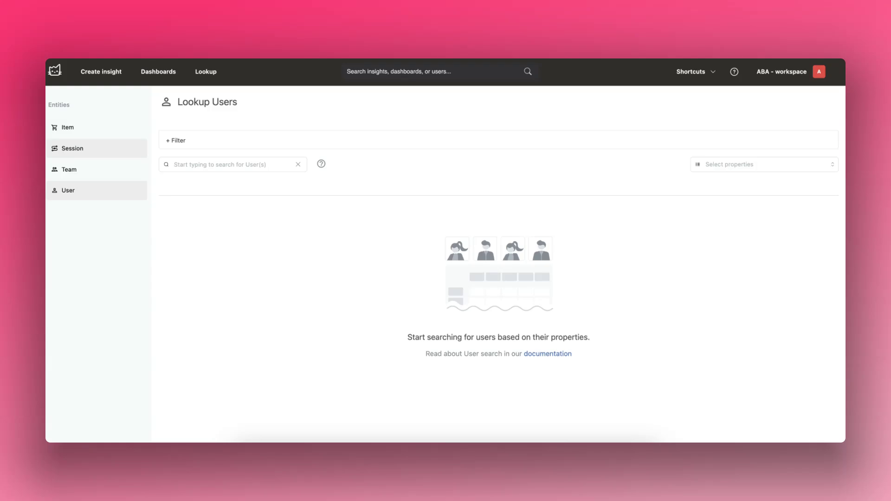
left_click(133, 179)
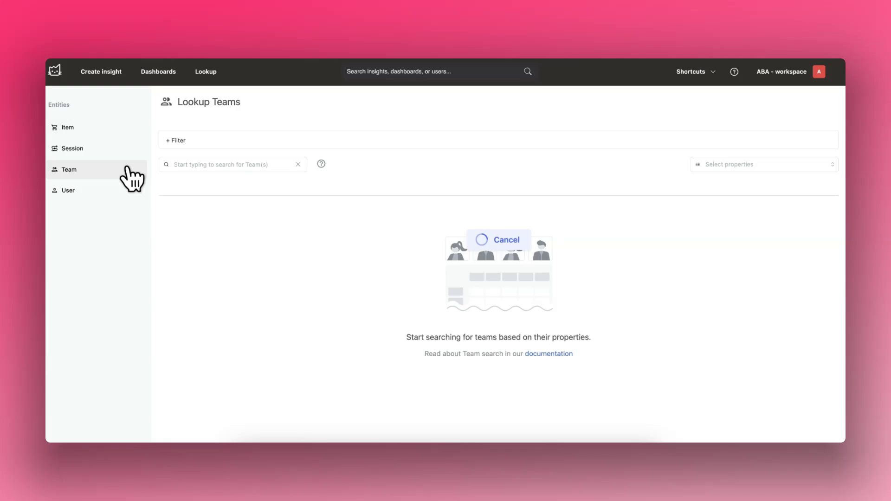
left_click(188, 165)
type("awe")
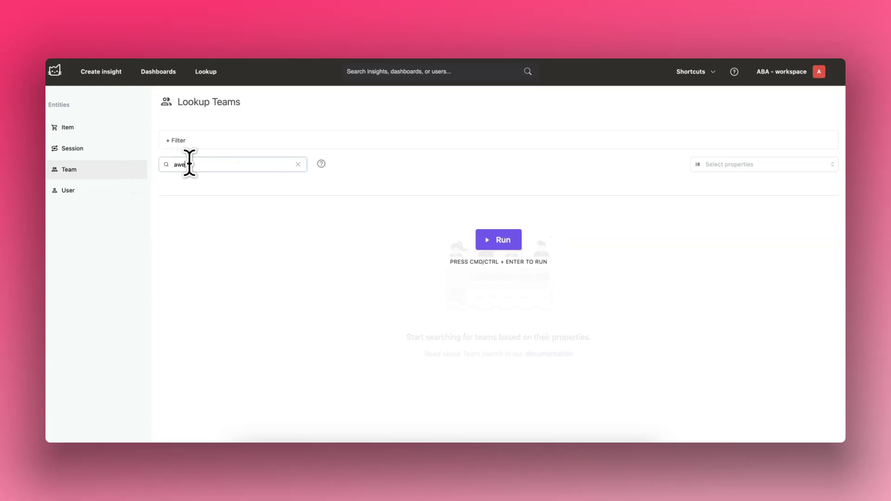
type("some")
left_click(507, 239)
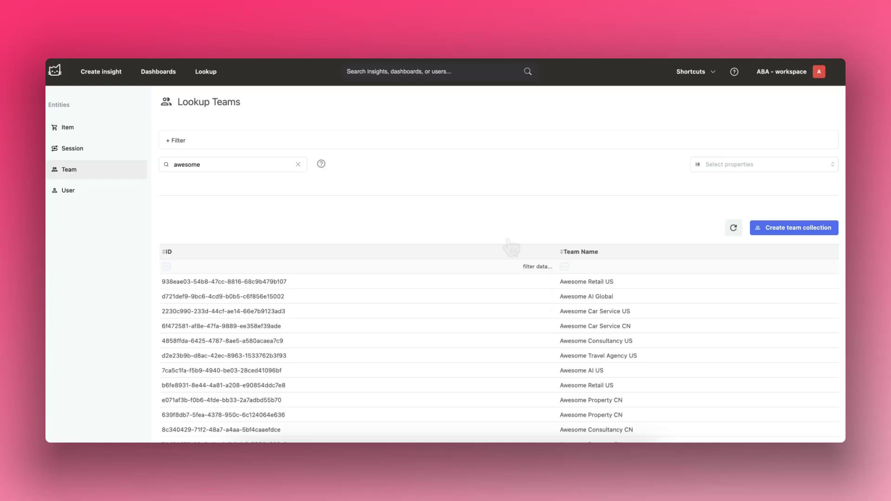
Step: Add the Company Size, Plan and Team Id properties to the team lookup results and rerun the search
left_click(724, 164)
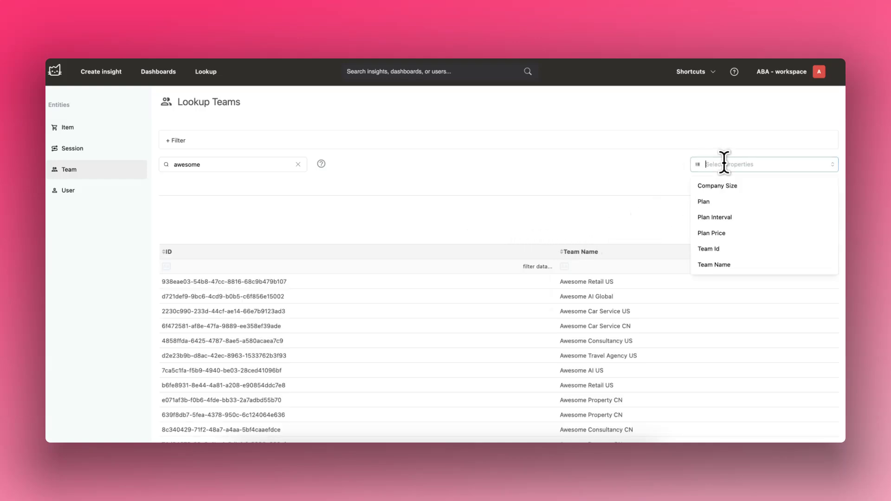
left_click(724, 187)
left_click(725, 187)
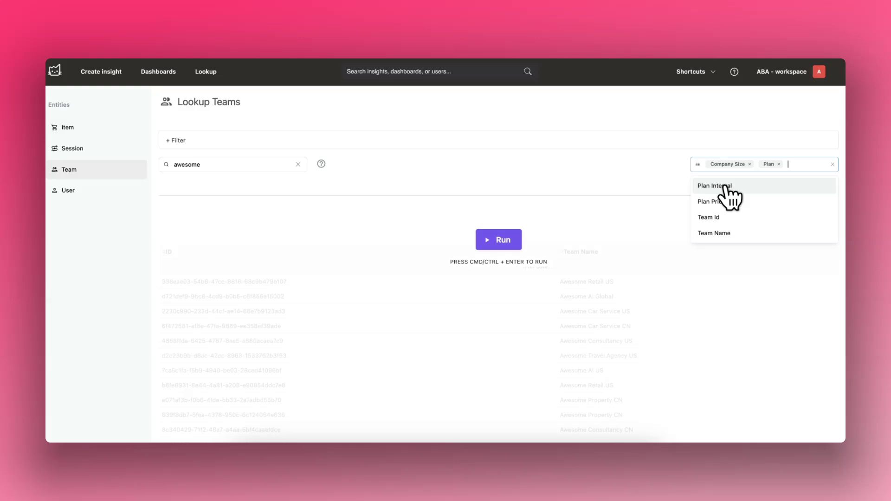
left_click(717, 217)
left_click(509, 253)
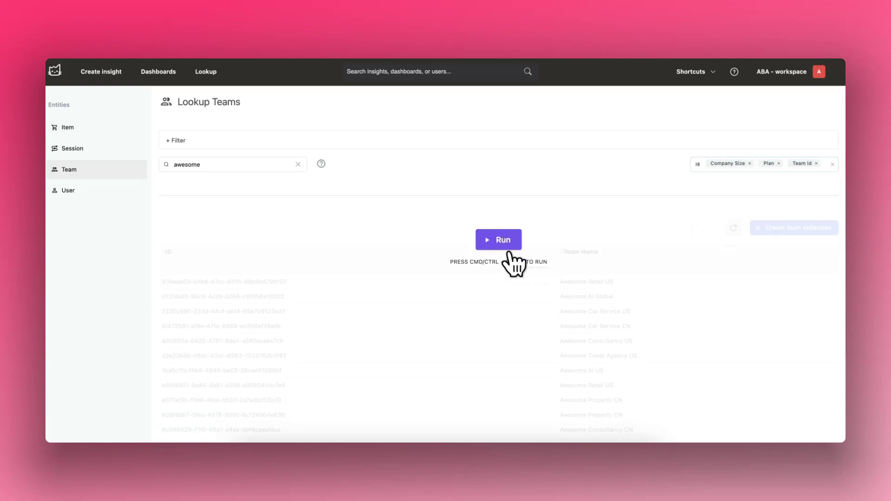
left_click(509, 244)
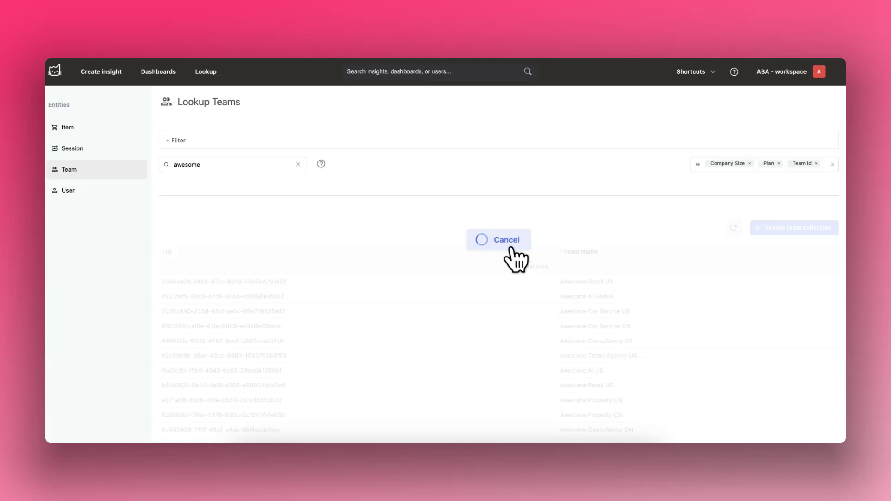
Step: Open the profile of the Awesome Car Service Global team and run a segmentation of its Block edited event
scroll(445, 279, "down", 3)
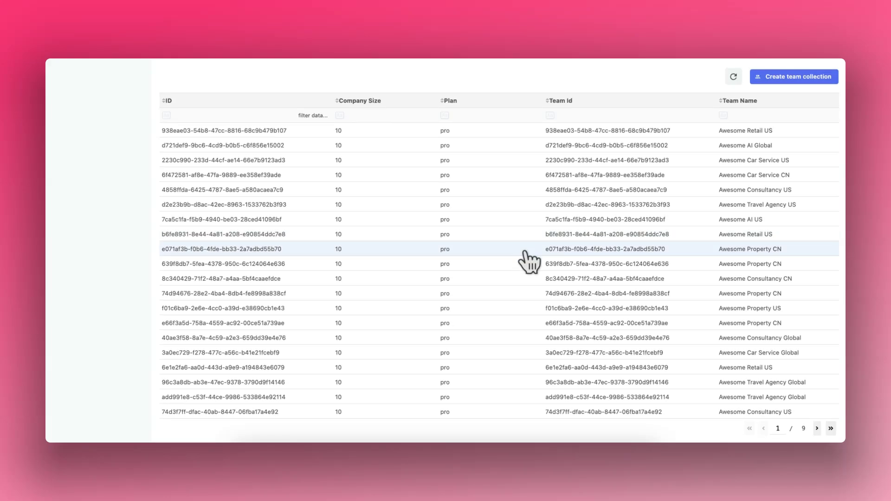
left_click(341, 355)
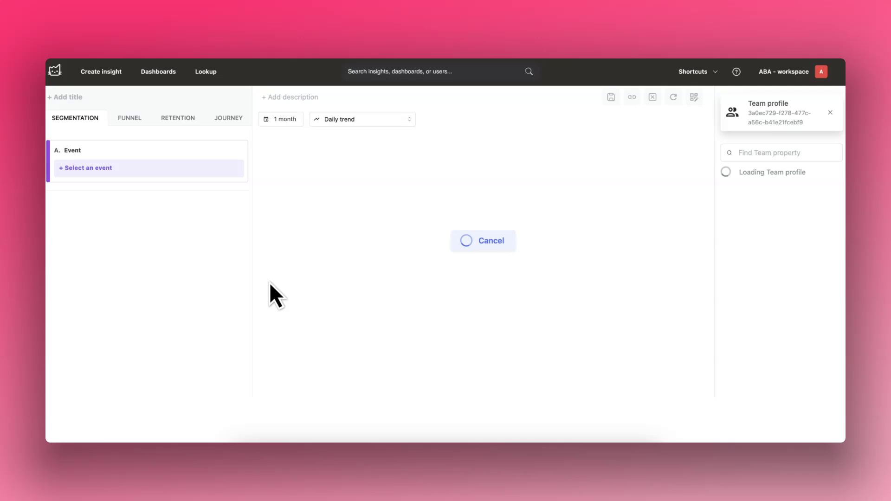
left_click(122, 167)
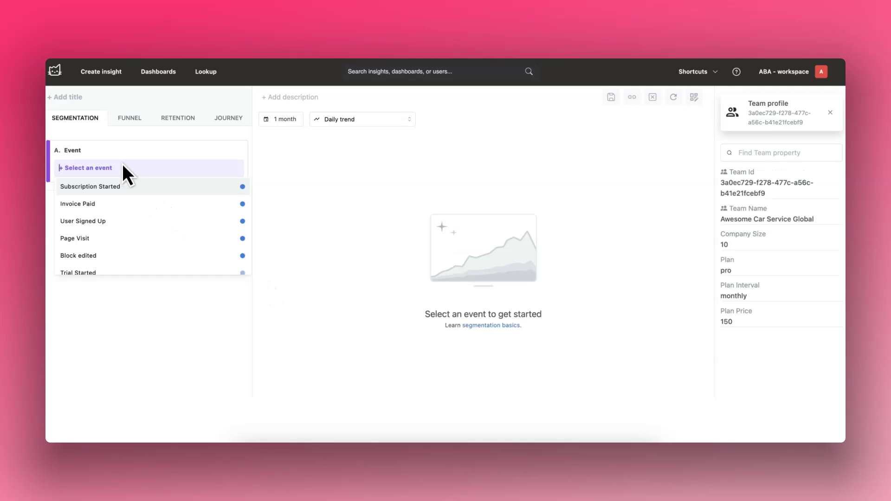
scroll(132, 234, "down", 3)
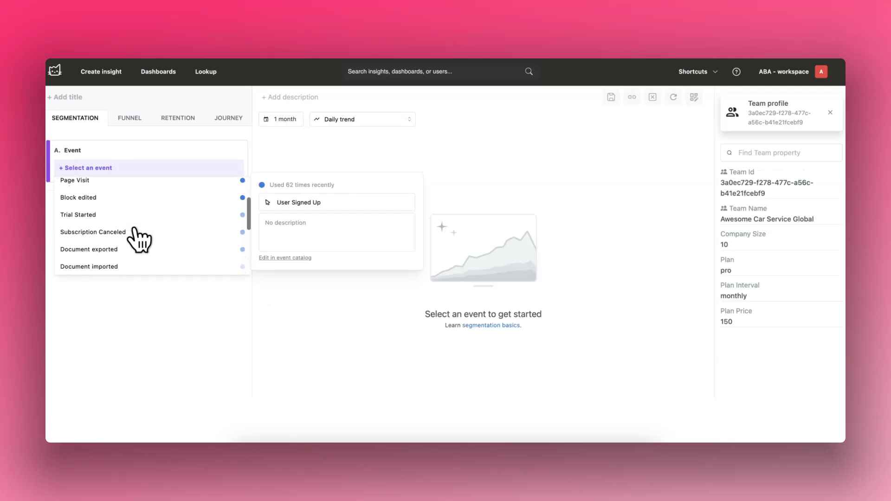
left_click(134, 203)
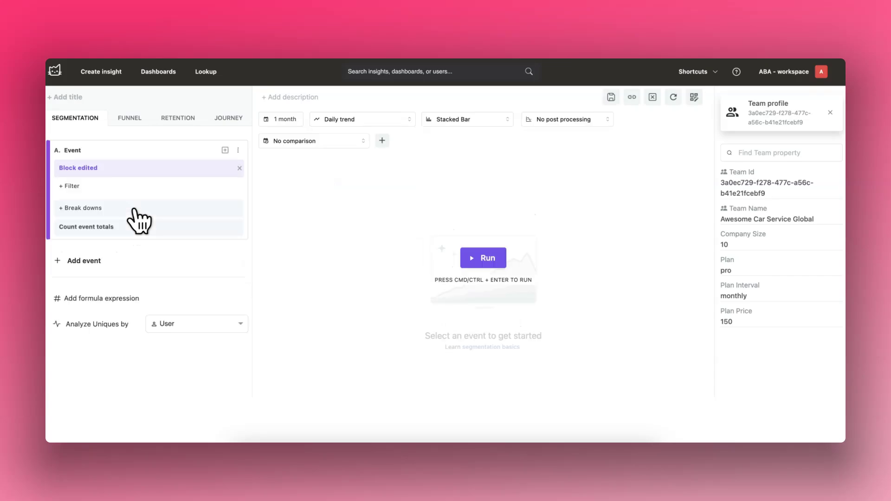
left_click(474, 258)
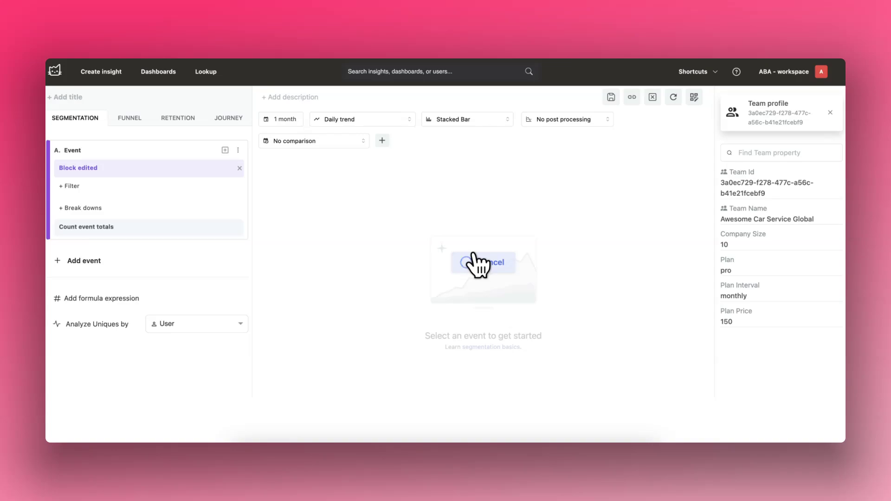
Step: Switch the Block edited metric to Count uniques, rerun the insight and inspect the December 27 bar
left_click(147, 227)
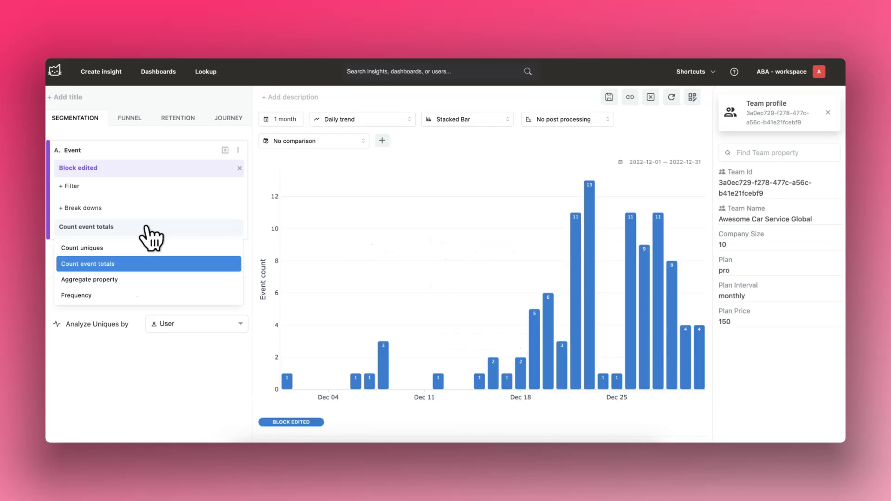
left_click(124, 248)
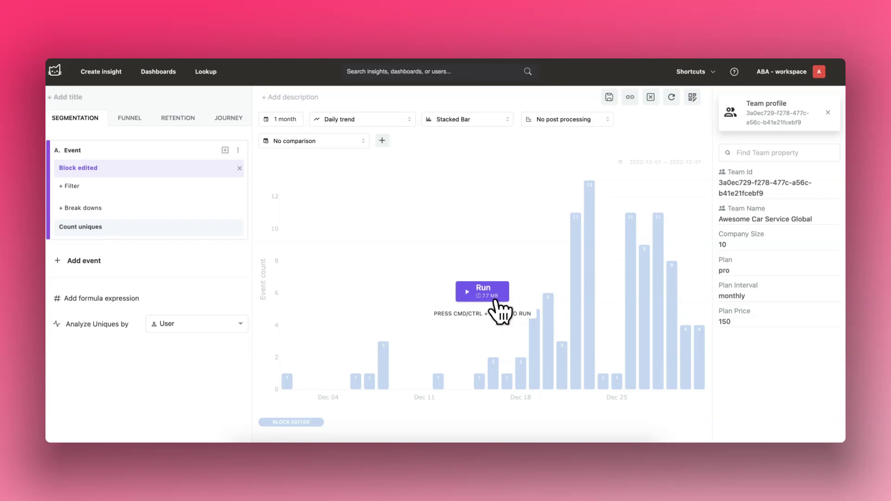
left_click(494, 299)
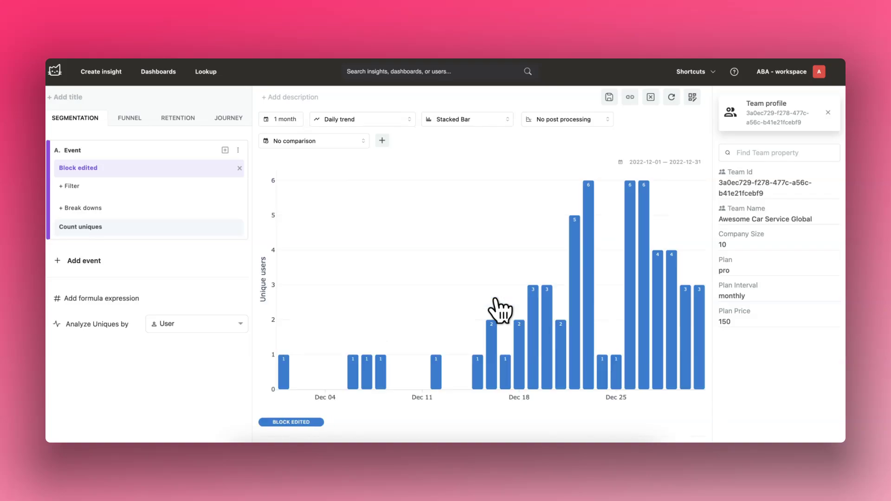
mouse_move(645, 292)
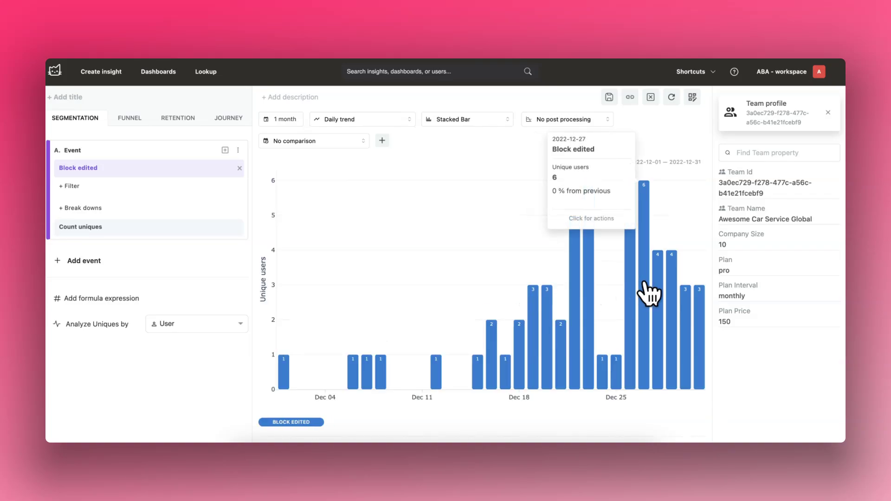